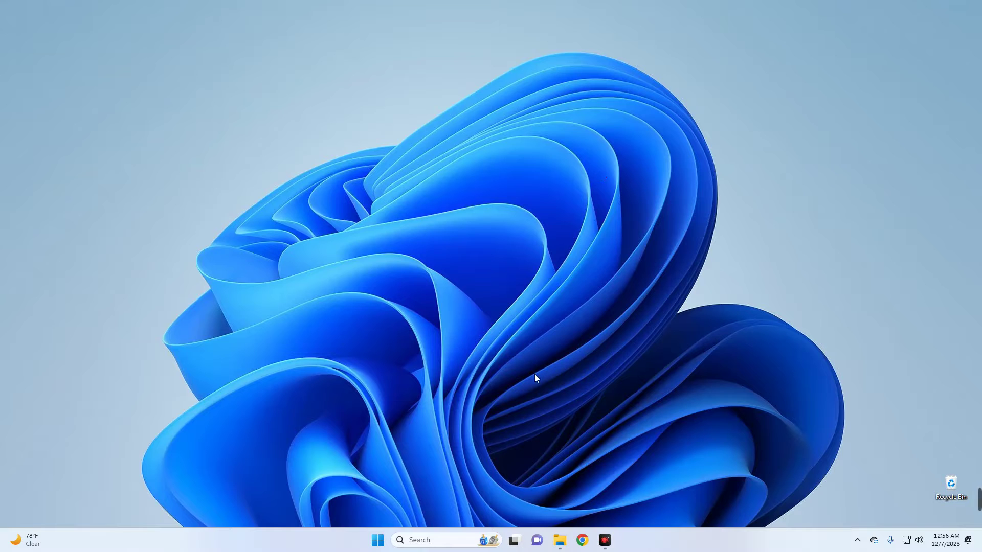
- Launch Google Chrome from the Windows 11 taskbar
click(586, 537)
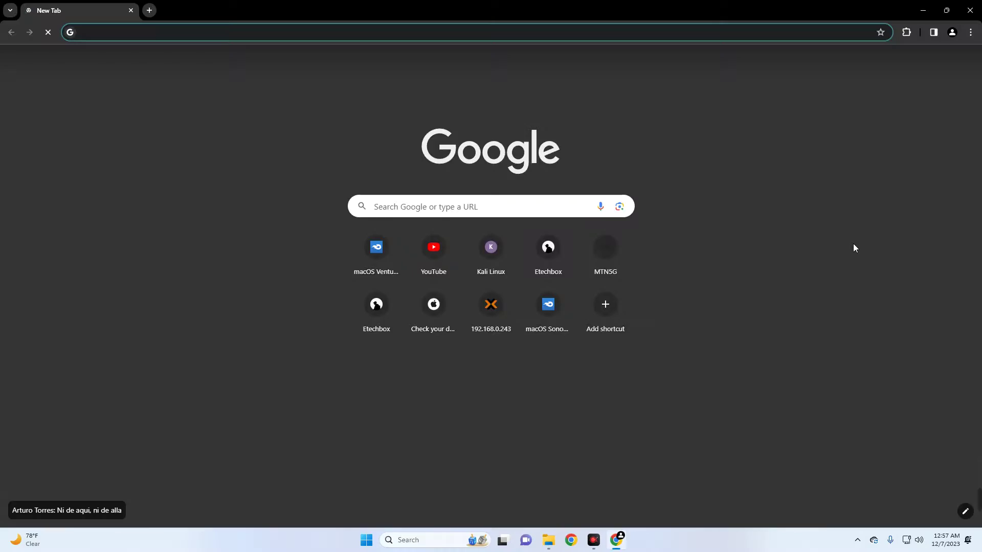
- Search the web for 'vmware' and open the VMware homepage
text(vmware)
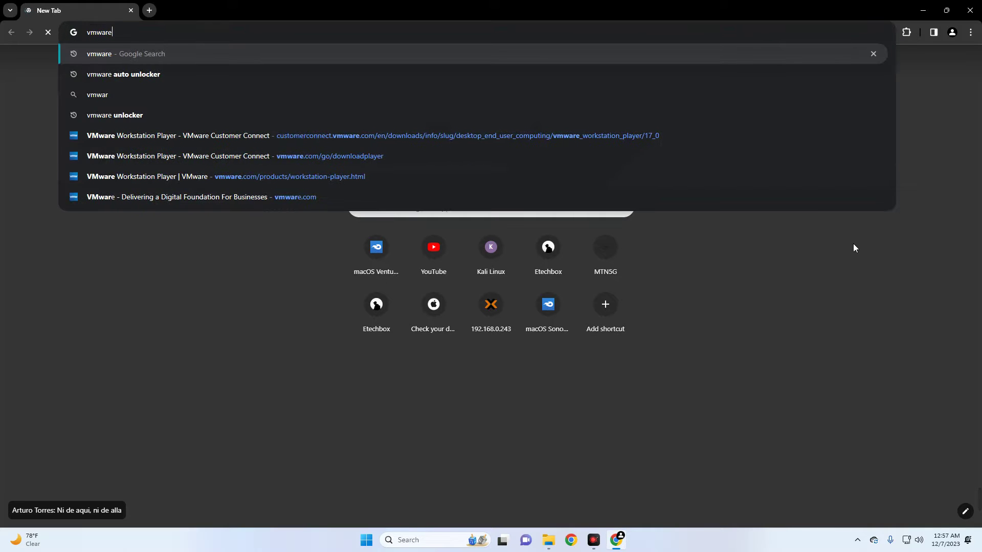
key(Return)
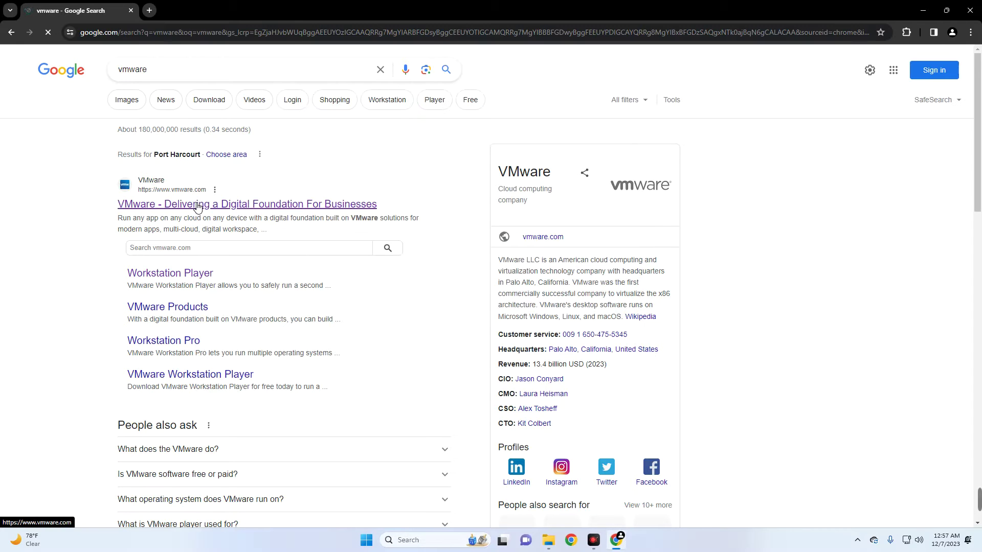
click(197, 204)
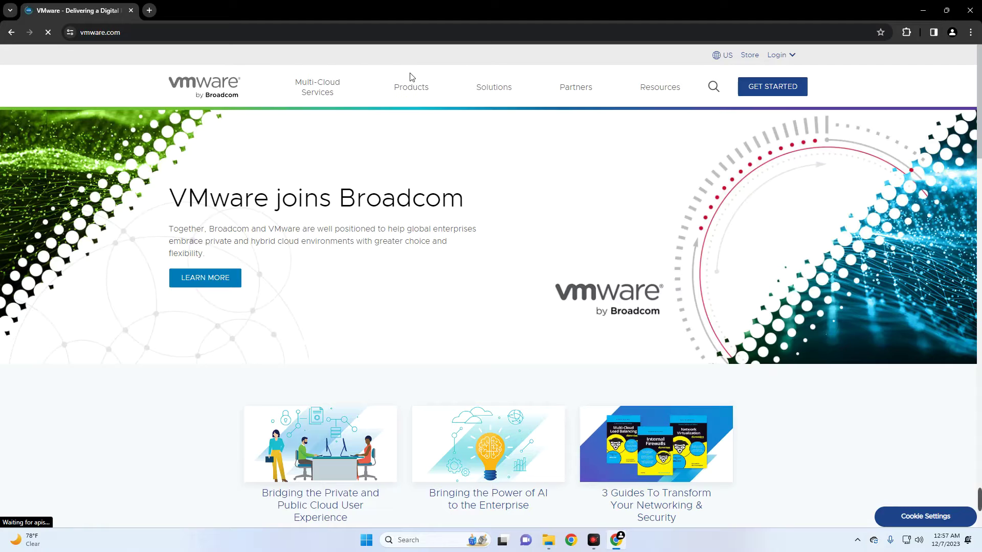
- Go through Products to the Workstation Player page and its free download
click(415, 90)
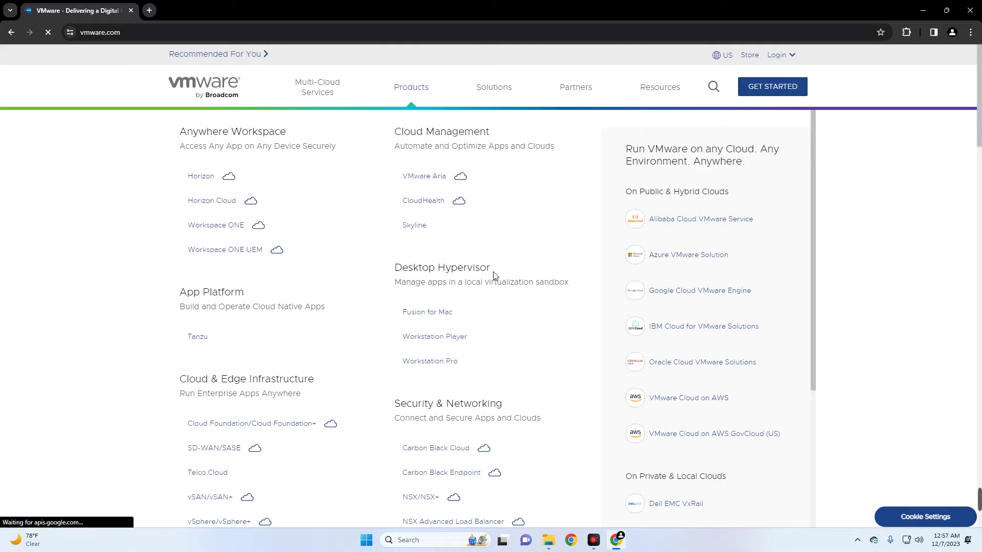
drag(493, 272, 390, 267)
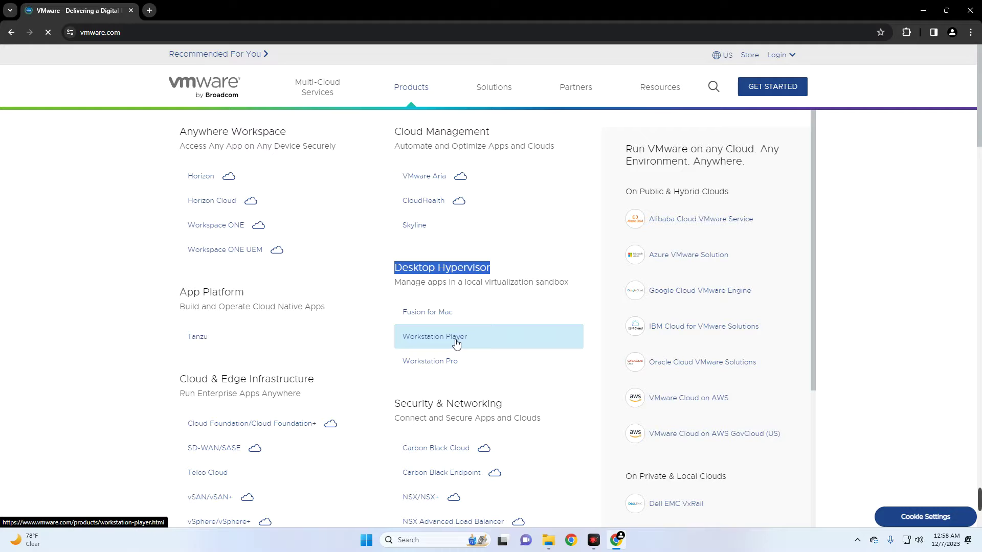
click(453, 340)
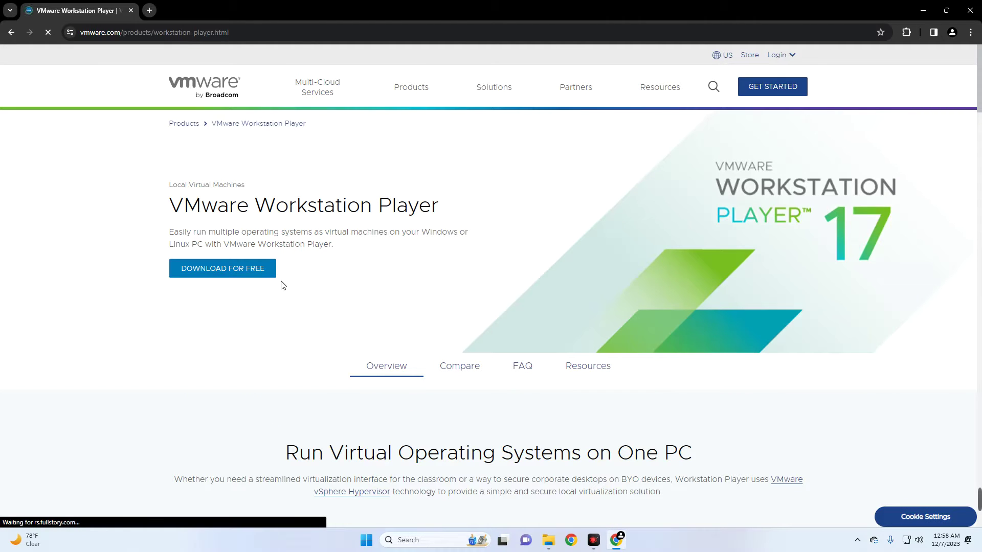
click(238, 275)
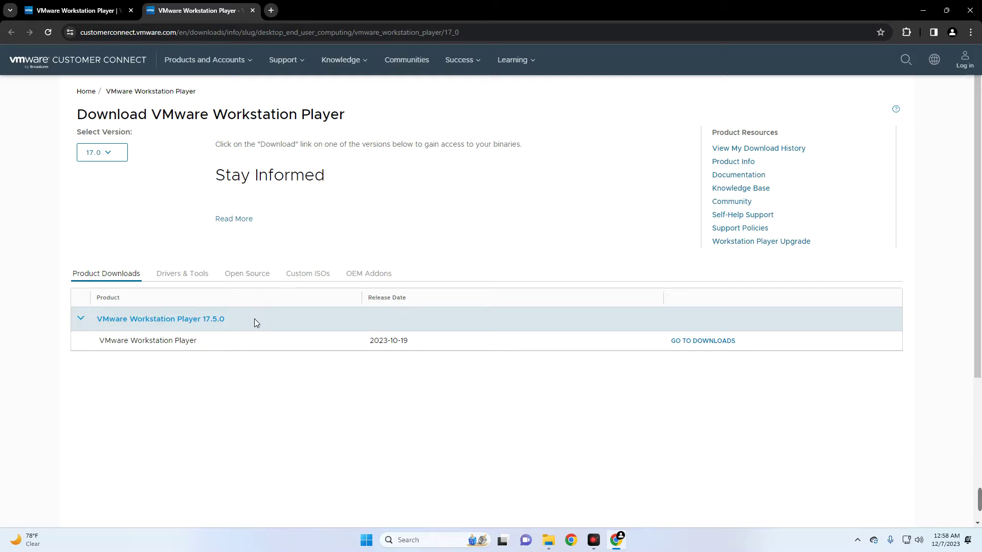
- Open the downloads for VMware Workstation Player 17.5.0, released 2023-10-19
drag(254, 318, 103, 318)
click(370, 353)
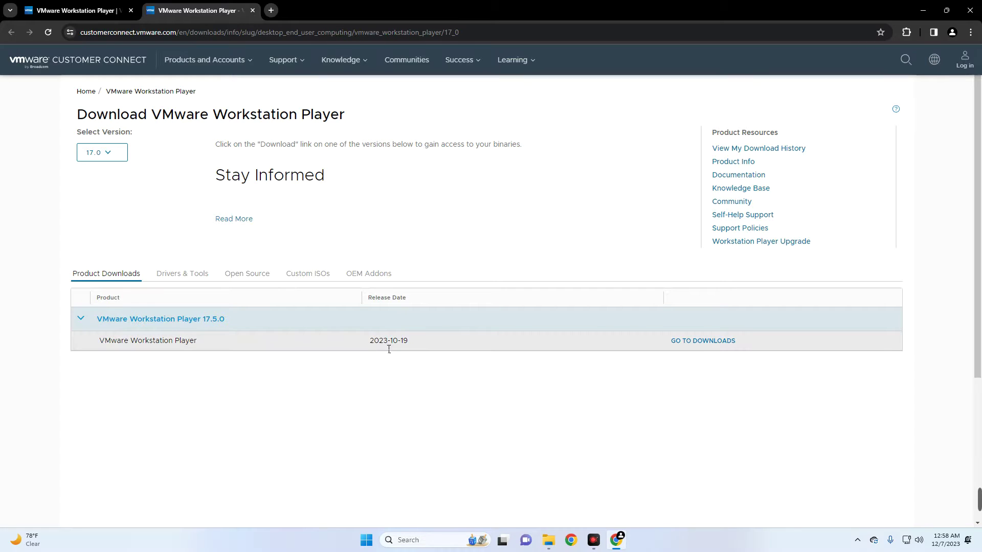
triple_click(390, 342)
click(466, 391)
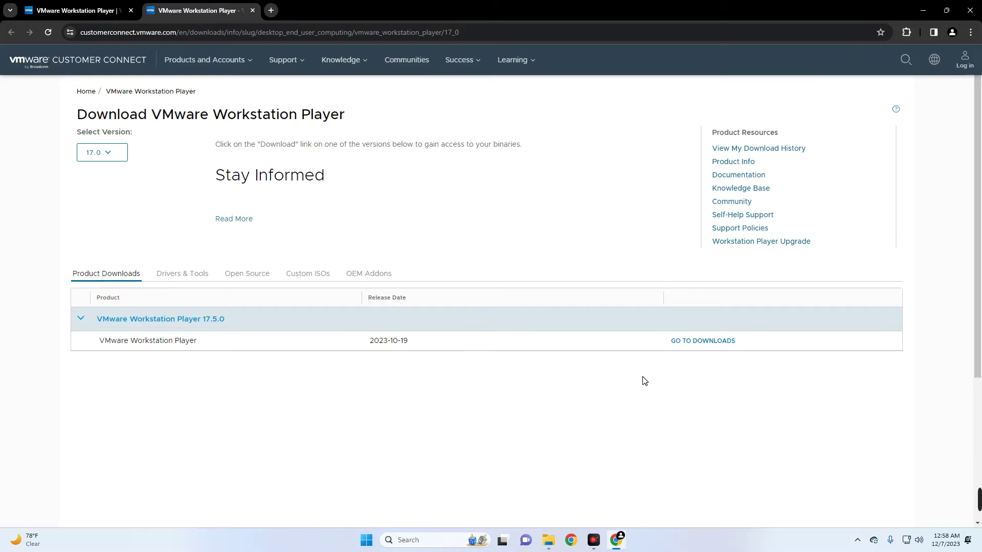
click(704, 342)
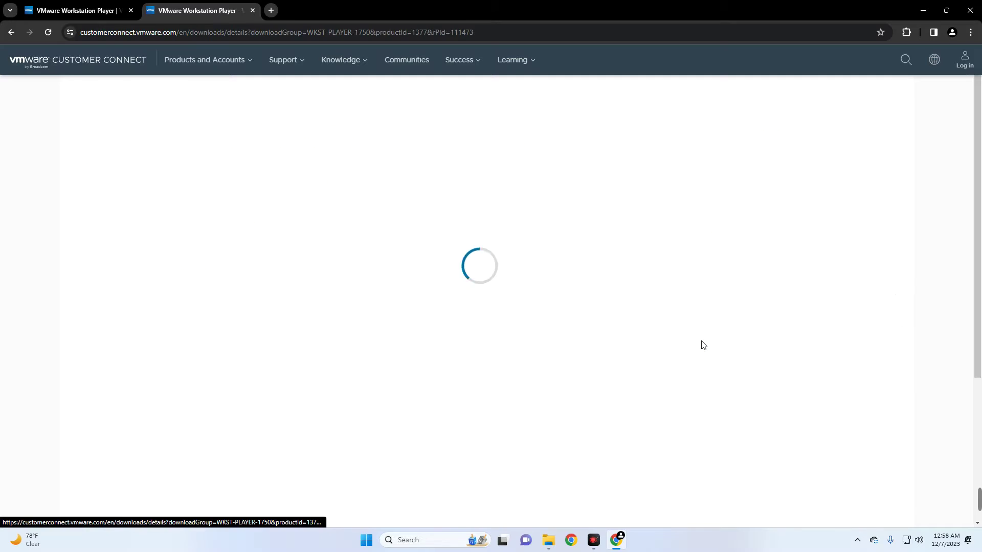
- Start downloading the Windows 64-bit installer and hide the download window
scroll(242, 331, down, 2)
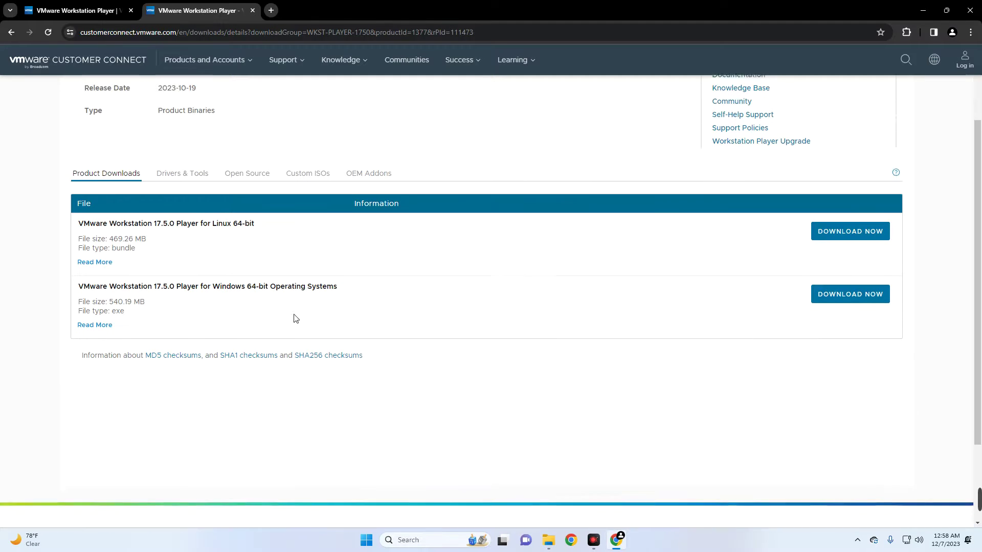
drag(257, 221, 62, 214)
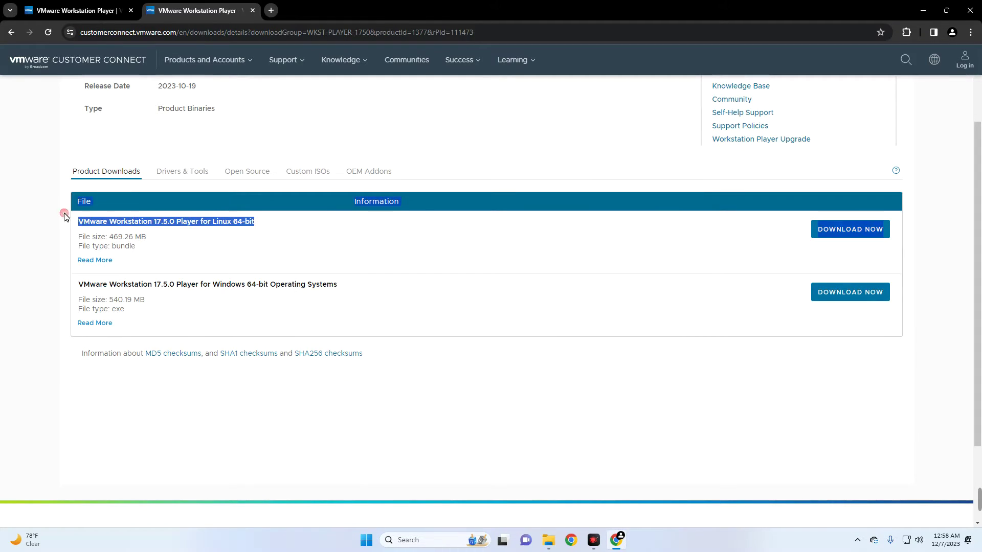
drag(337, 285, 111, 282)
click(170, 296)
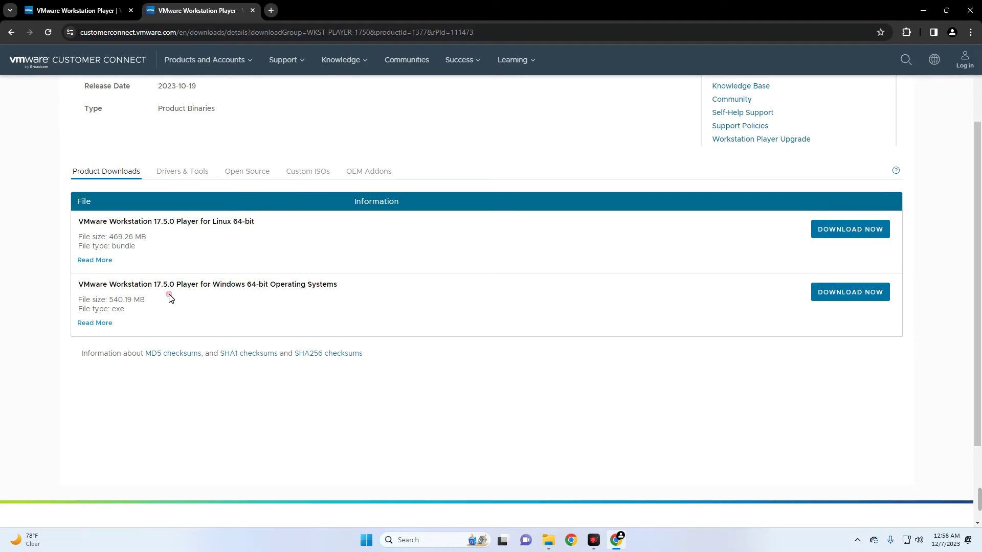
click(848, 296)
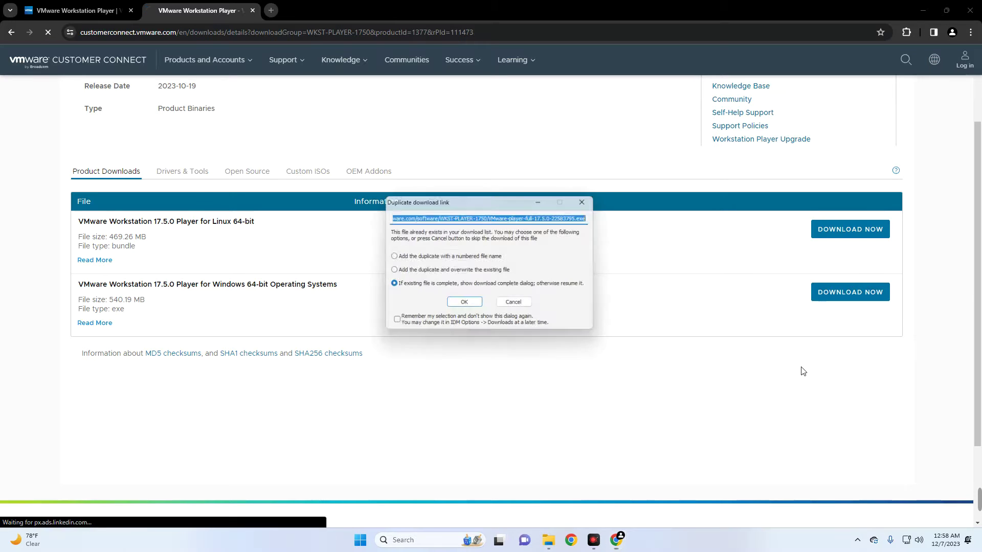
click(464, 306)
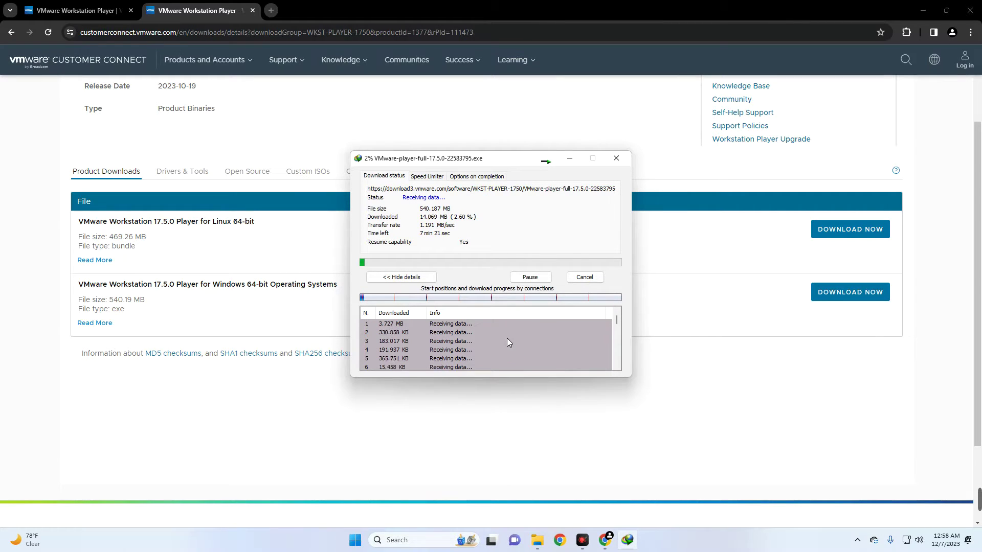
key(Escape)
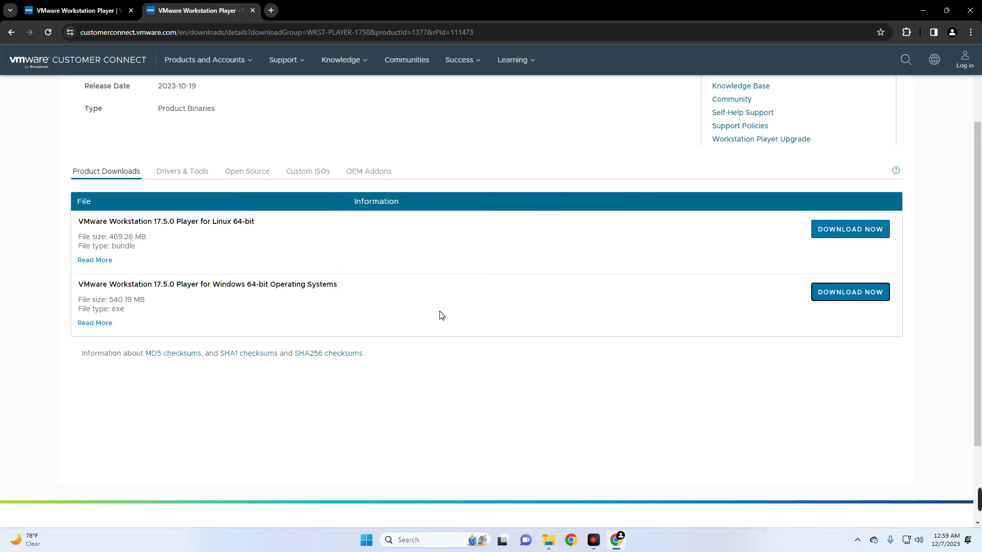
- In a new tab, go to kali.org and open its download page
key(ctrl+t)
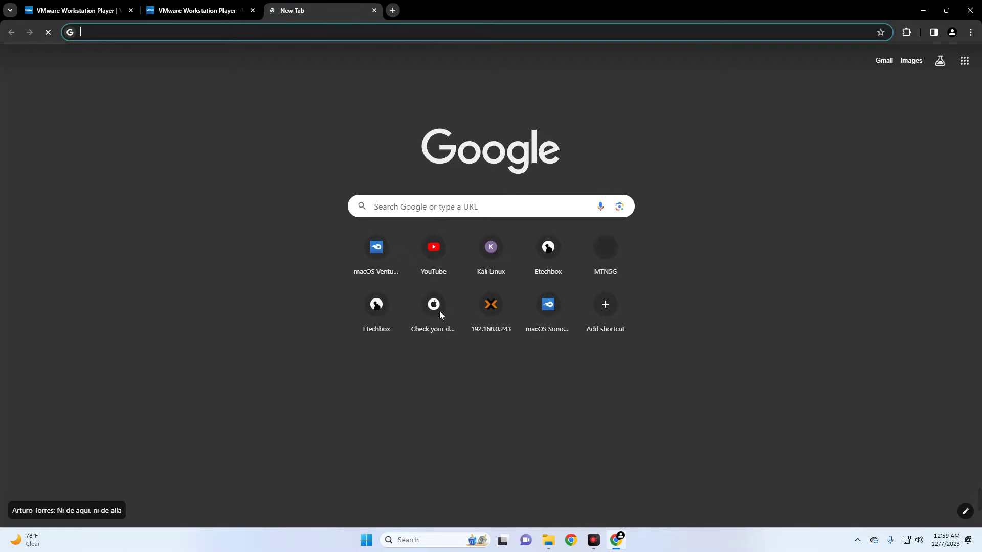
text(kali)
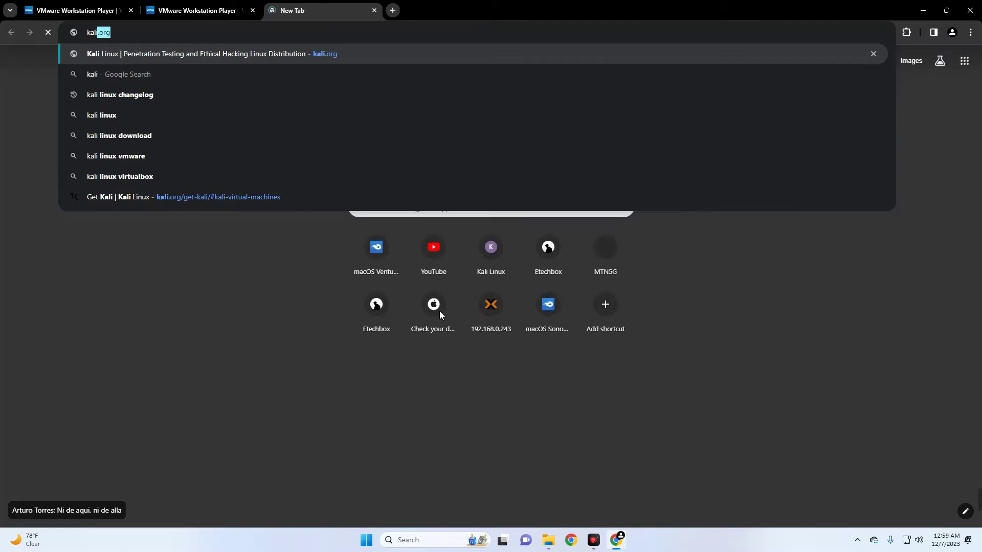
text(.org)
key(Return)
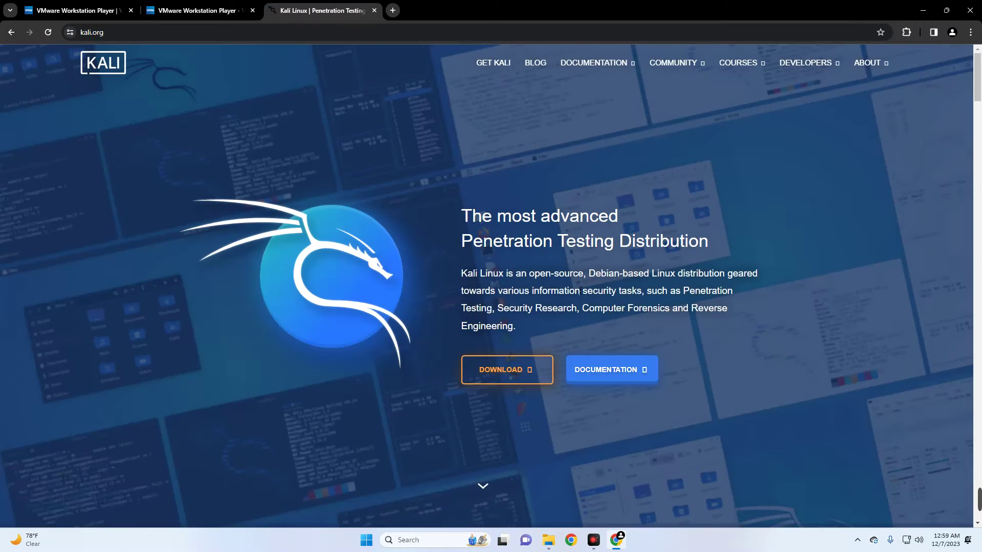
click(507, 372)
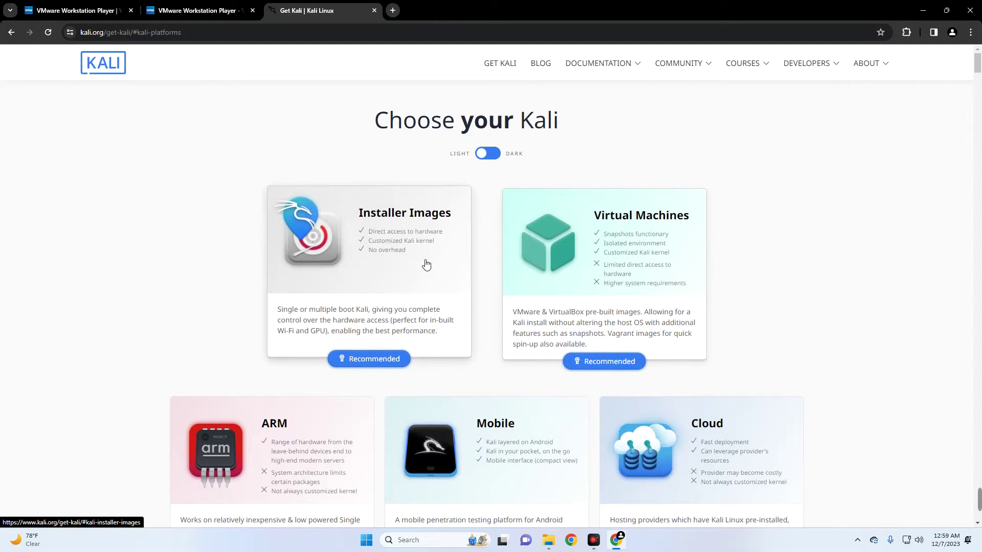
- Download the recommended 64-bit Kali 2023.4 Installer image, then close the browser
click(383, 265)
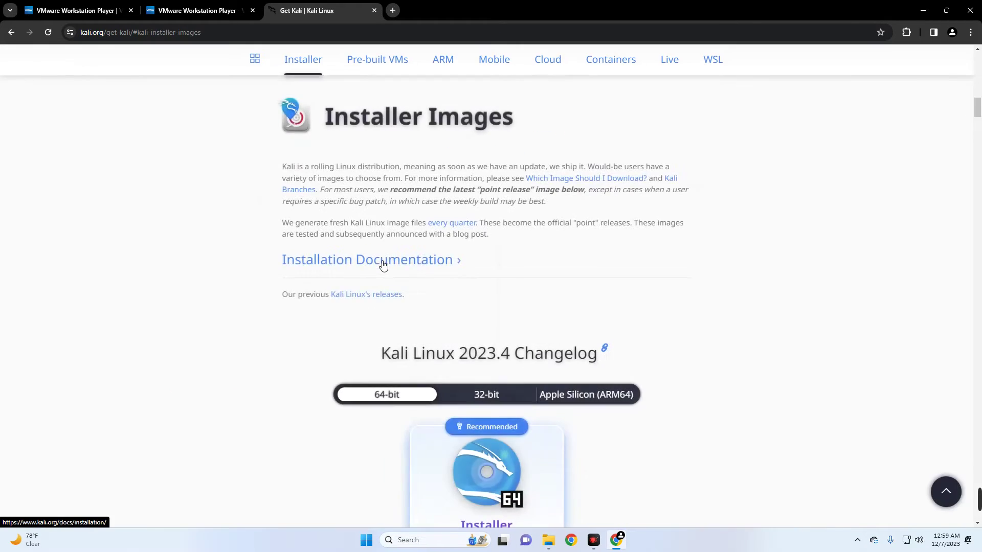
scroll(465, 231, down, 2)
scroll(465, 231, down, 1)
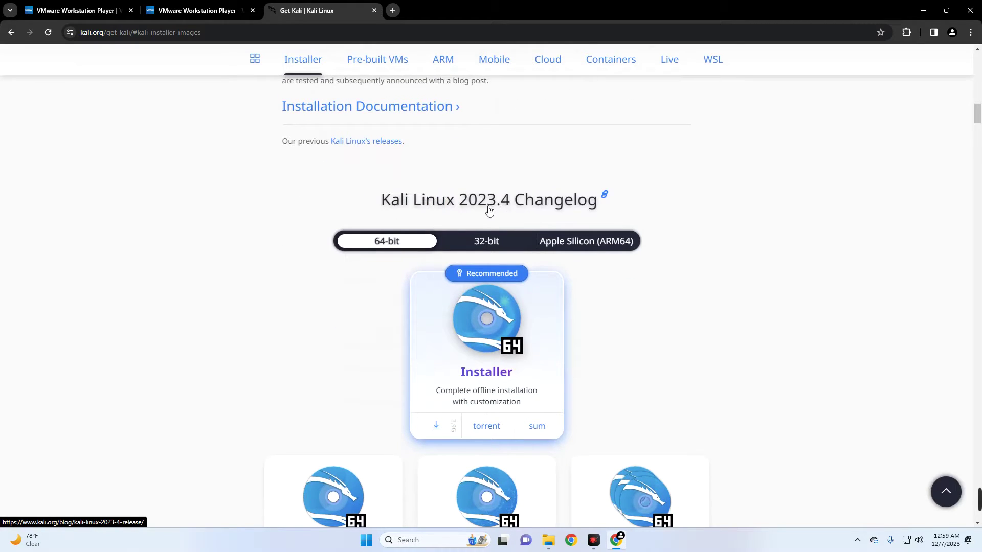
scroll(489, 212, down, 3)
scroll(497, 219, up, 1)
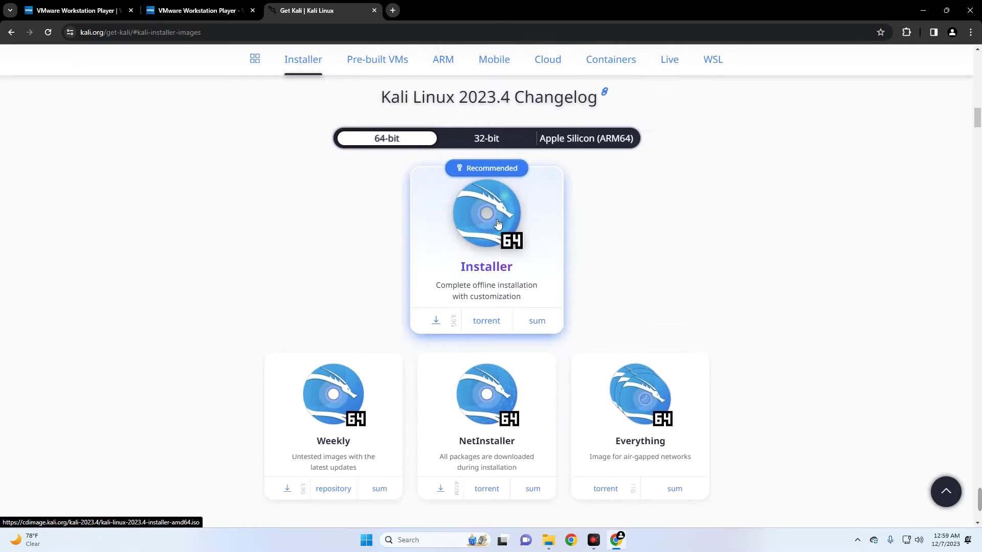
click(482, 259)
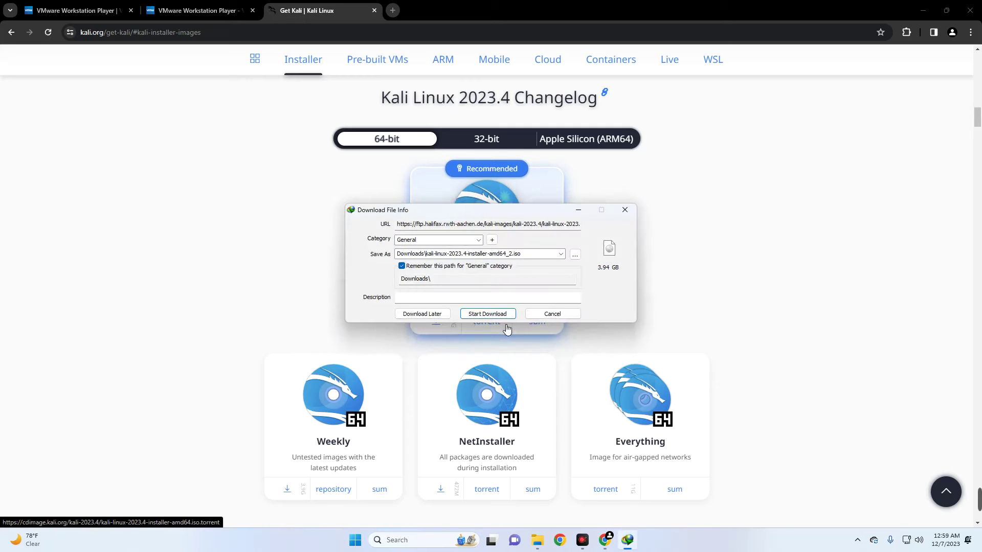
click(501, 313)
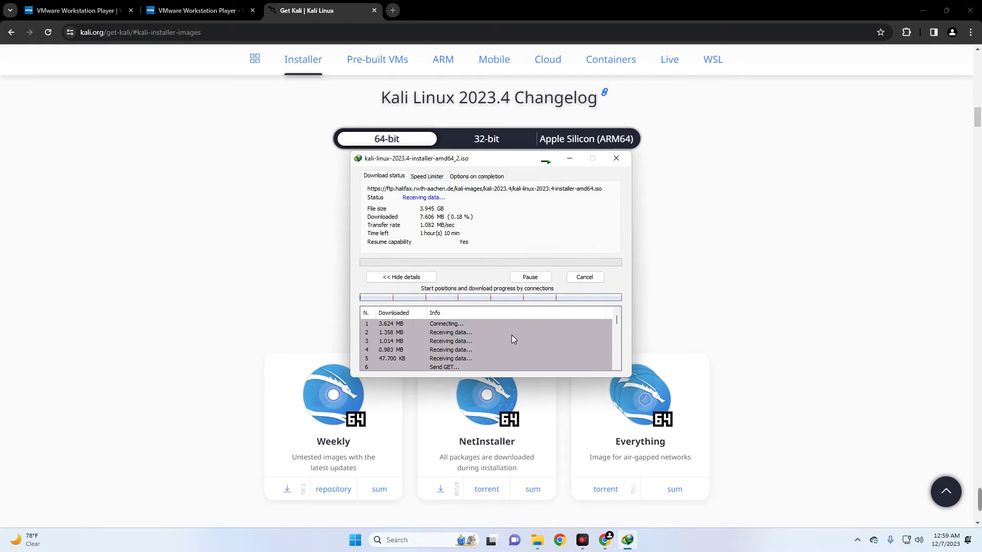
click(584, 276)
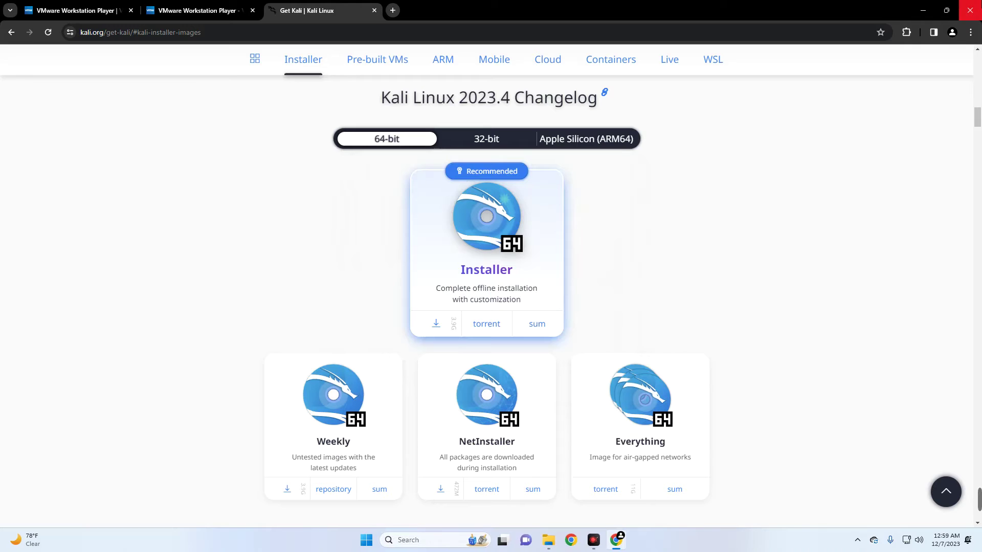
click(970, 11)
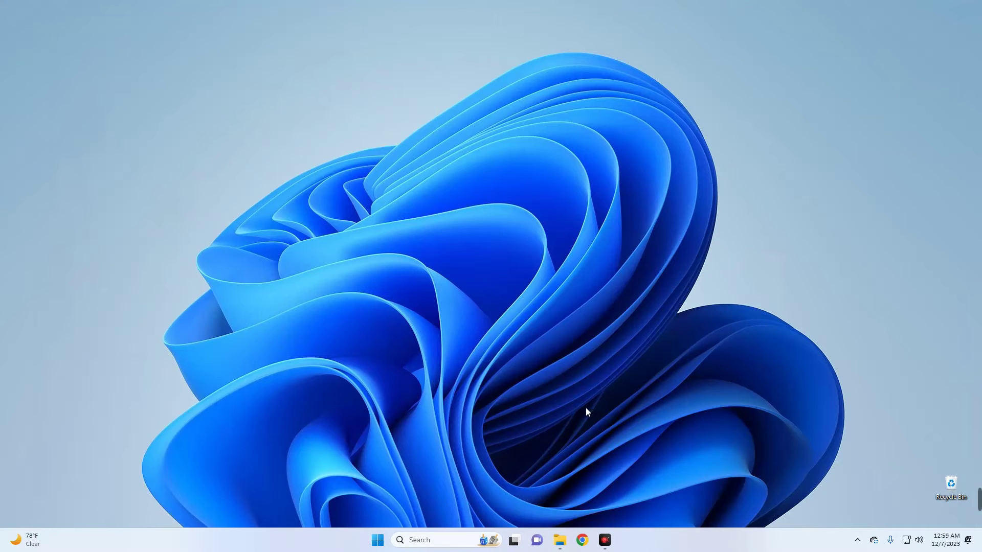
- Check the Downloads folder for the VMware Player installer and Kali ISO
click(559, 540)
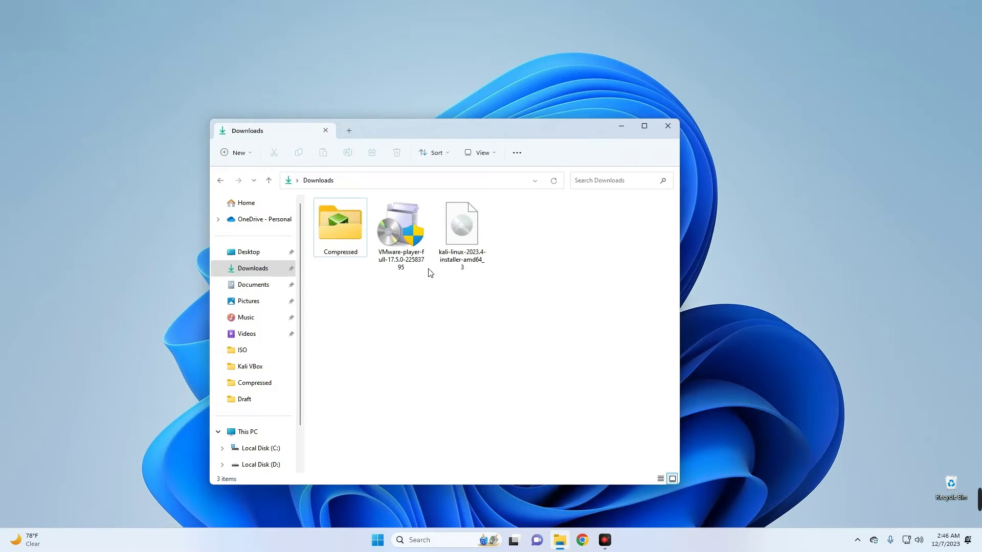
click(410, 229)
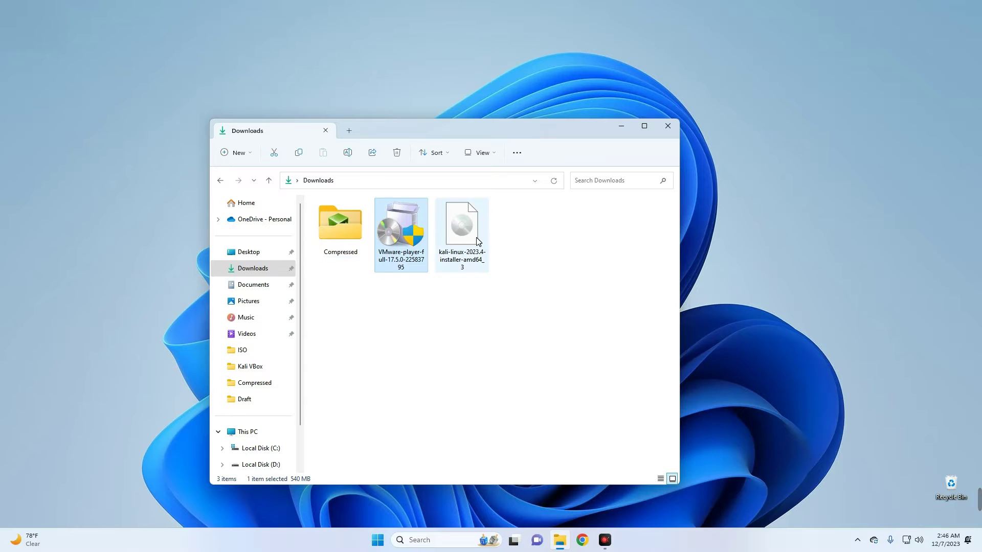
click(476, 237)
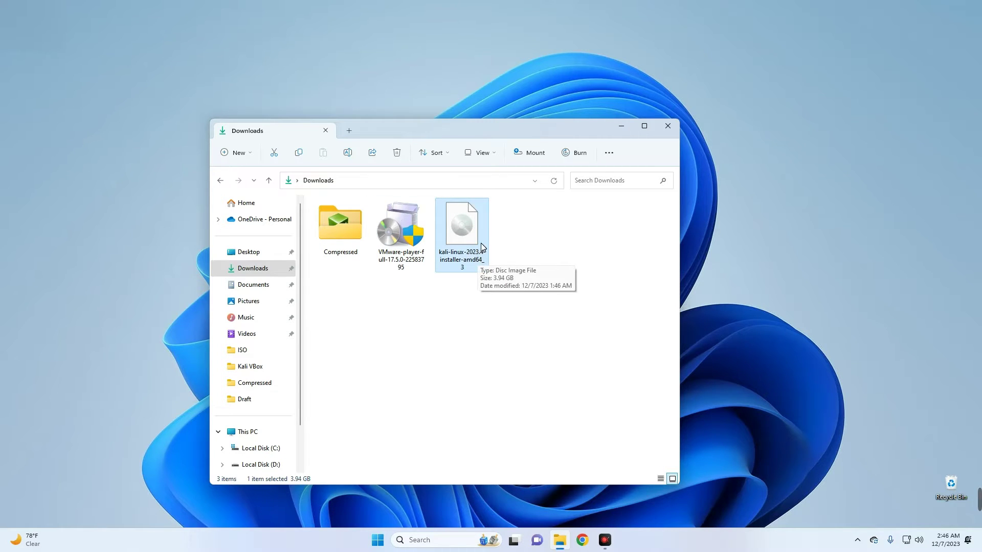
click(560, 241)
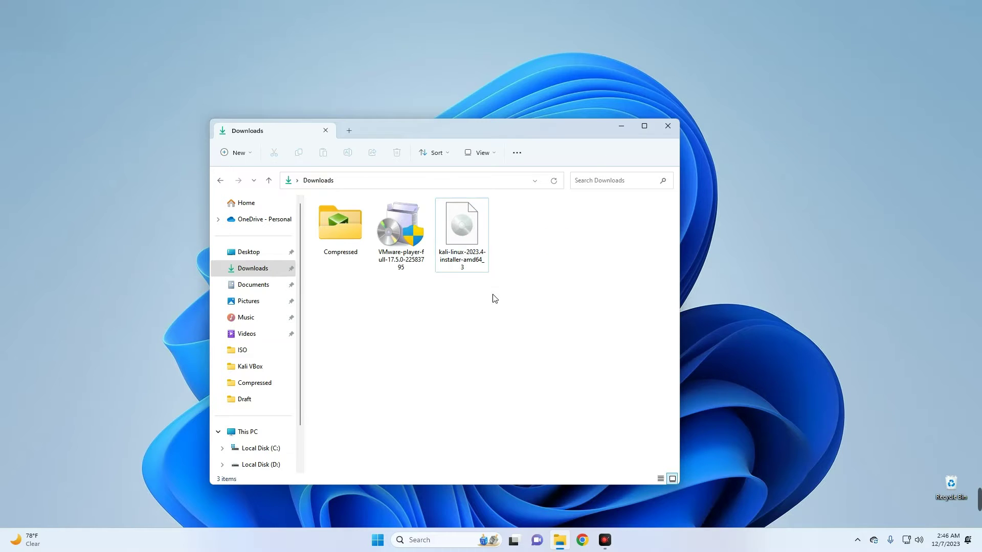
- Run the VMware Player installer and accept the licence agreement
double_click(399, 224)
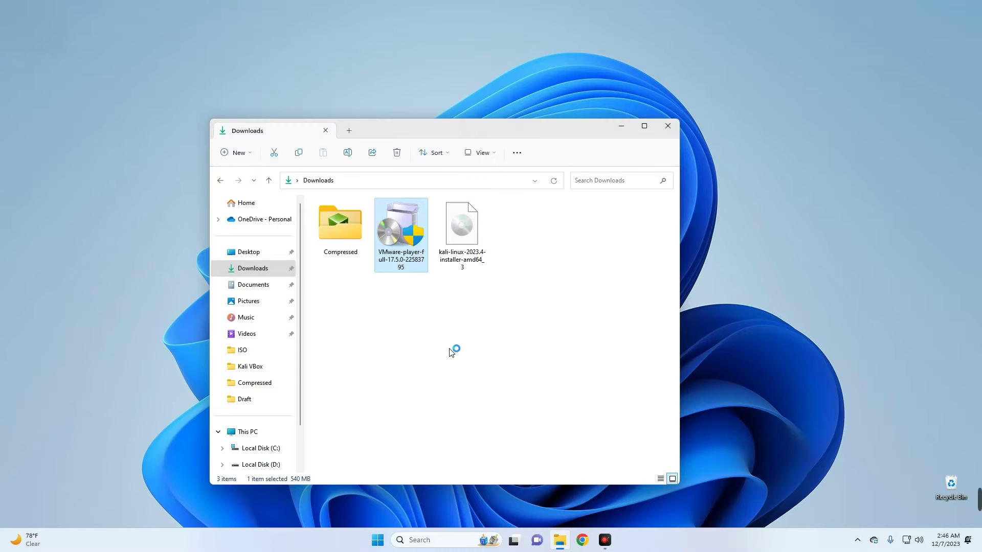
click(621, 126)
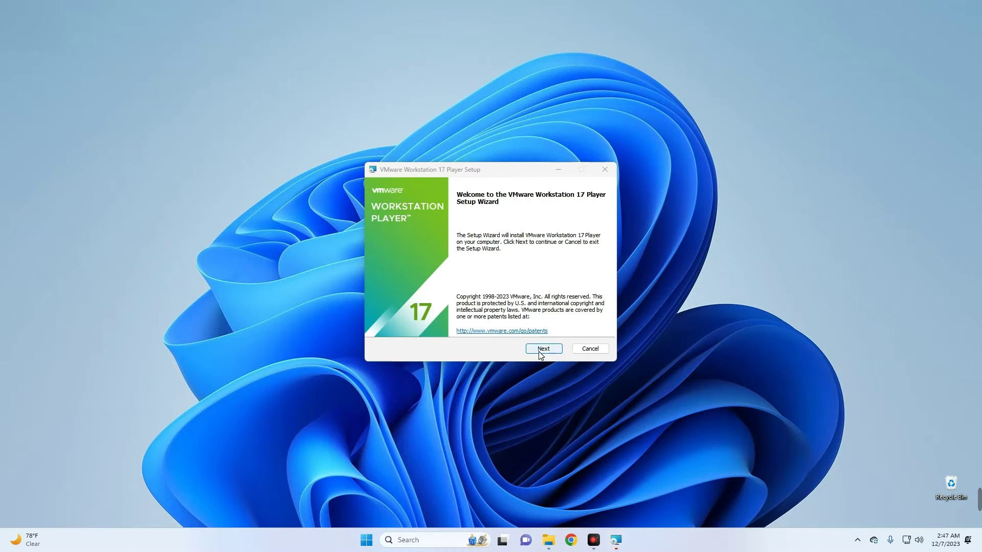
click(543, 351)
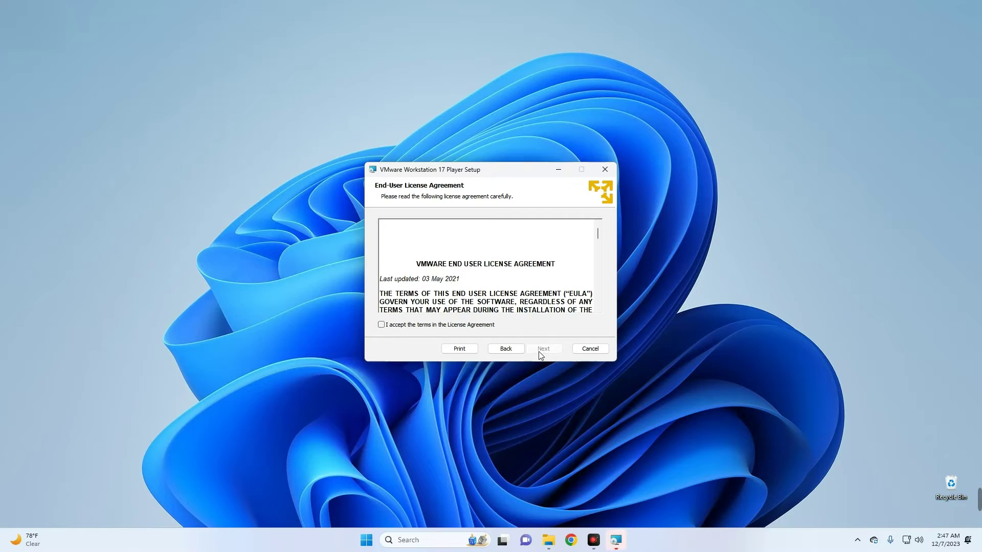
click(444, 326)
click(546, 351)
- Install with default setup, experience and shortcut options, then launch Workstation 17 Player
click(546, 352)
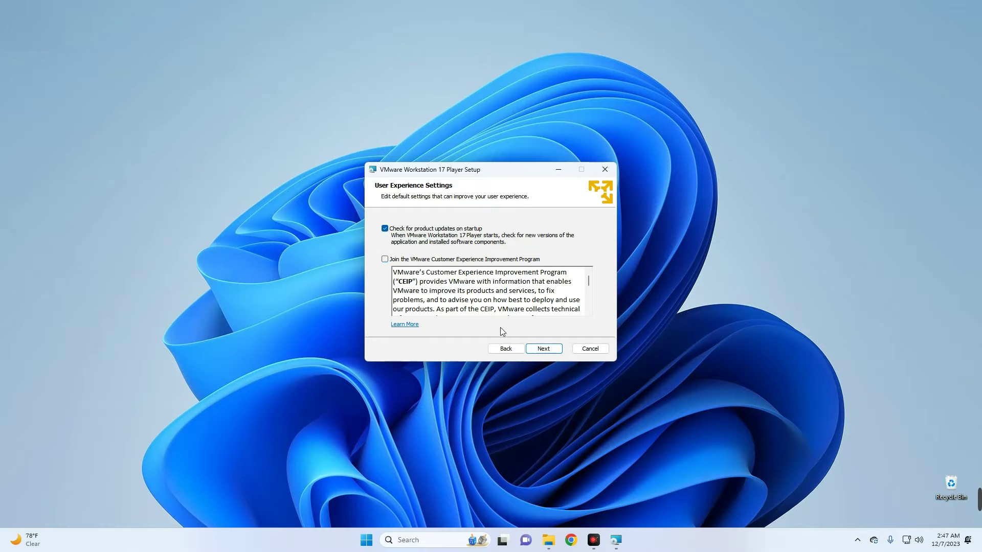
click(544, 349)
click(545, 351)
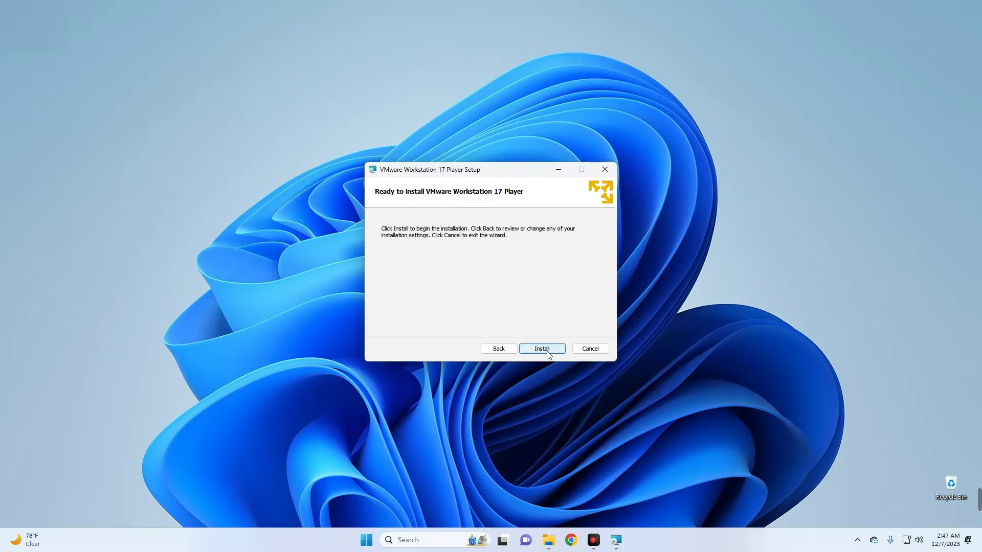
click(542, 349)
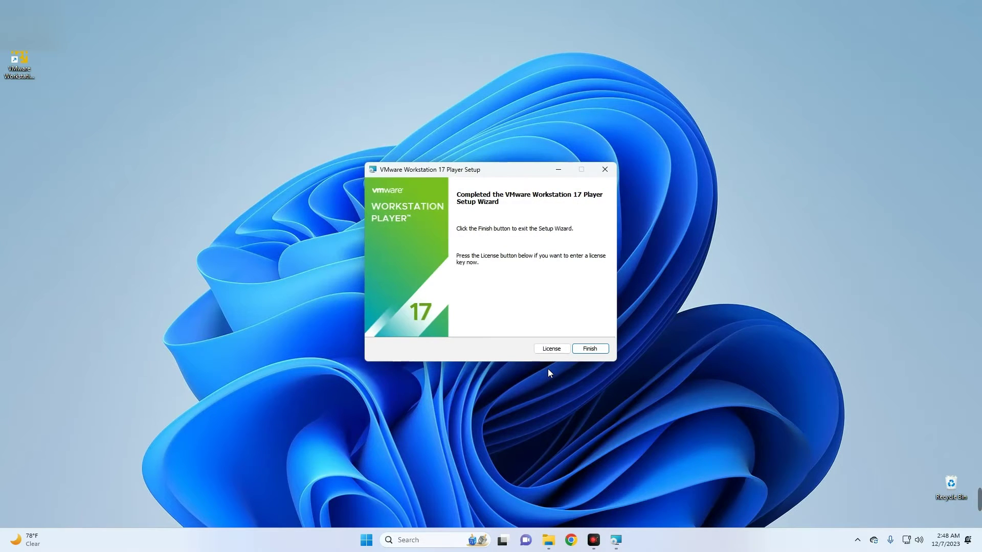
click(591, 350)
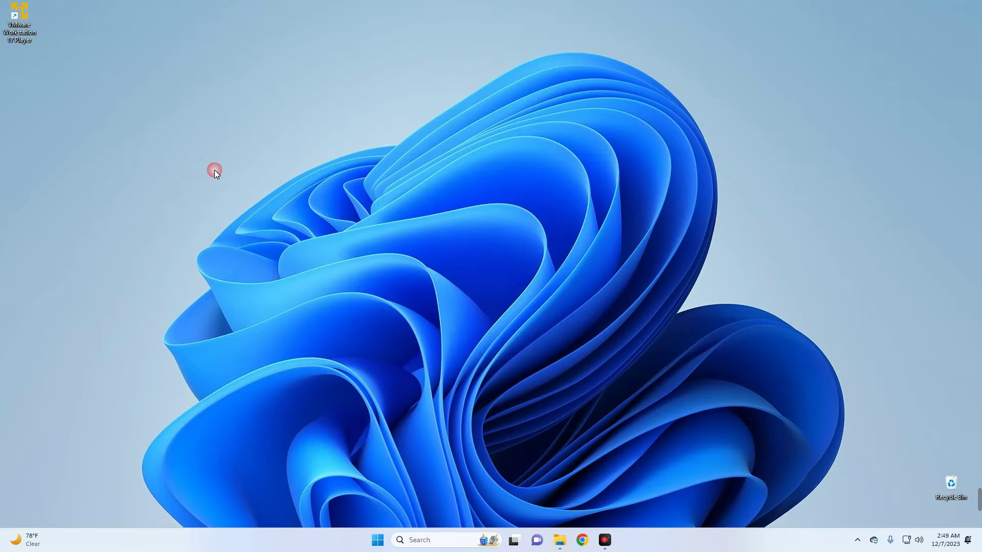
double_click(24, 20)
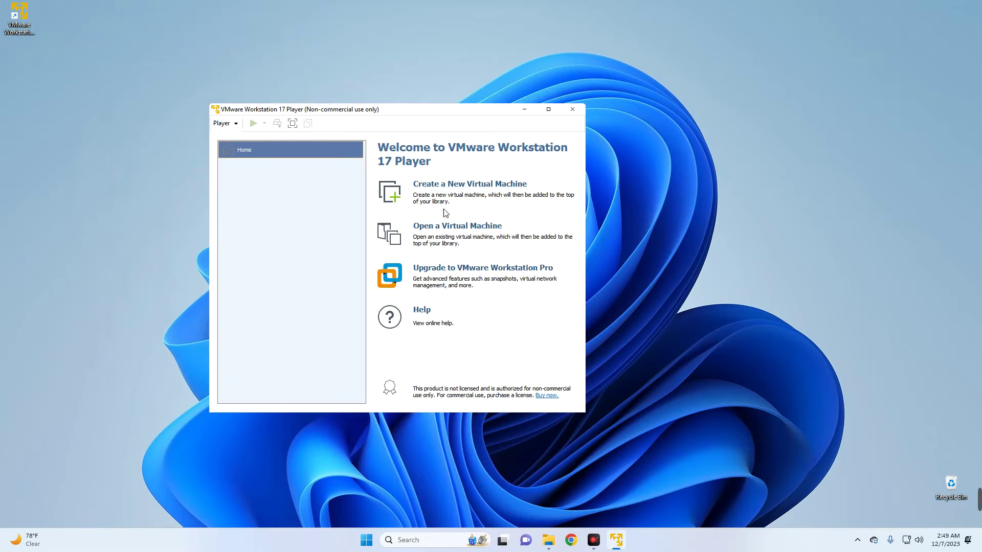
- Start a new virtual machine using the Kali Linux 2023.4 installer ISO
click(463, 185)
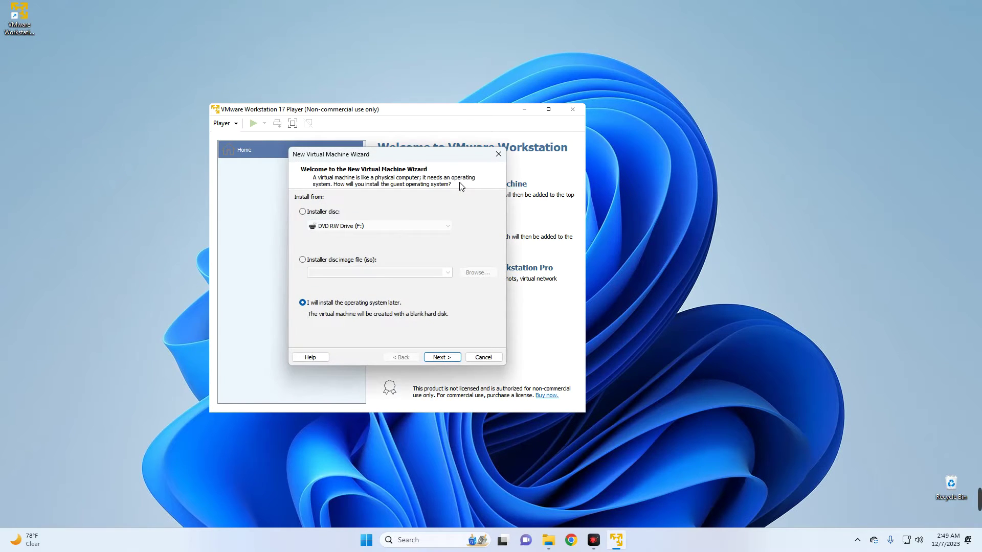
click(334, 262)
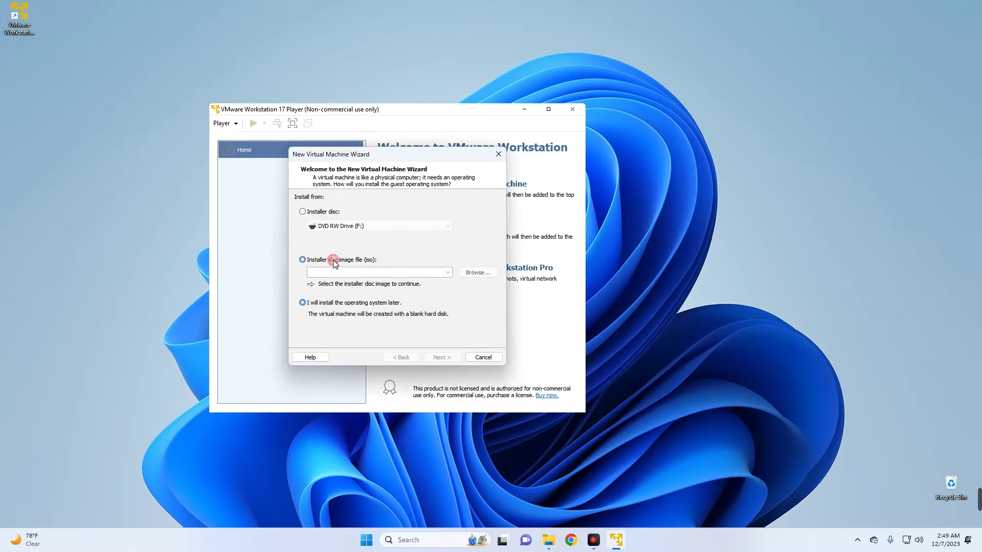
click(478, 272)
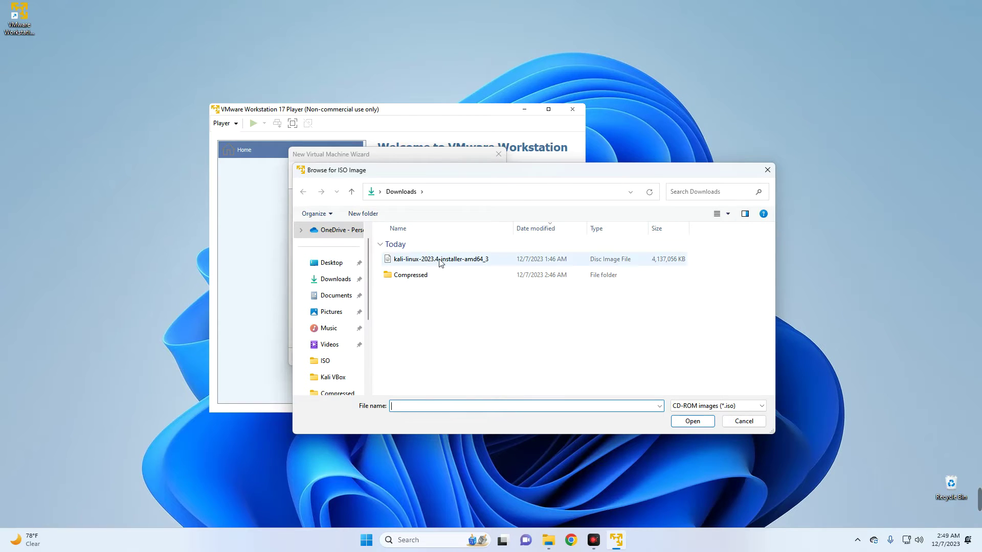
click(455, 263)
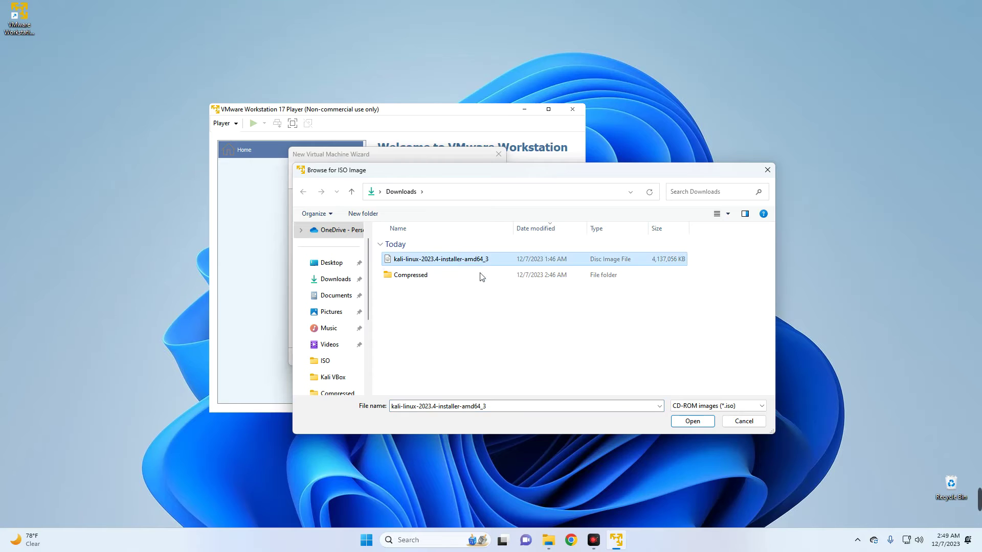
click(697, 422)
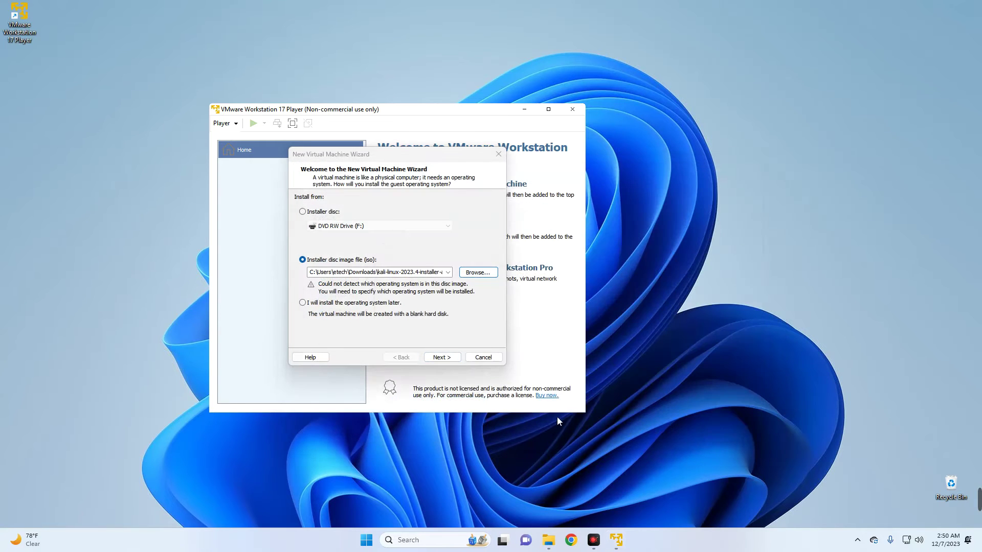
click(441, 357)
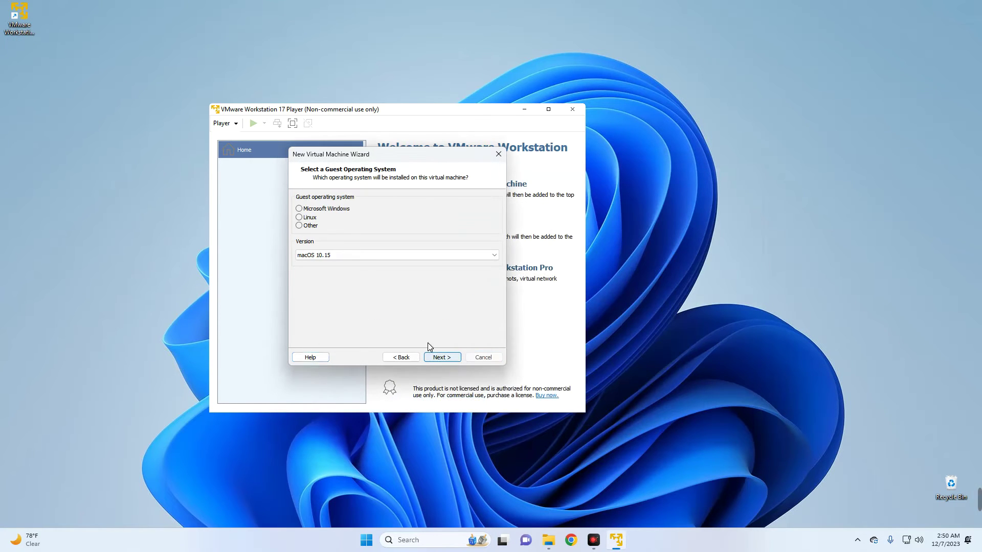
- Set the guest operating system to Linux, version Ubuntu 64-bit
click(308, 218)
click(350, 255)
click(350, 254)
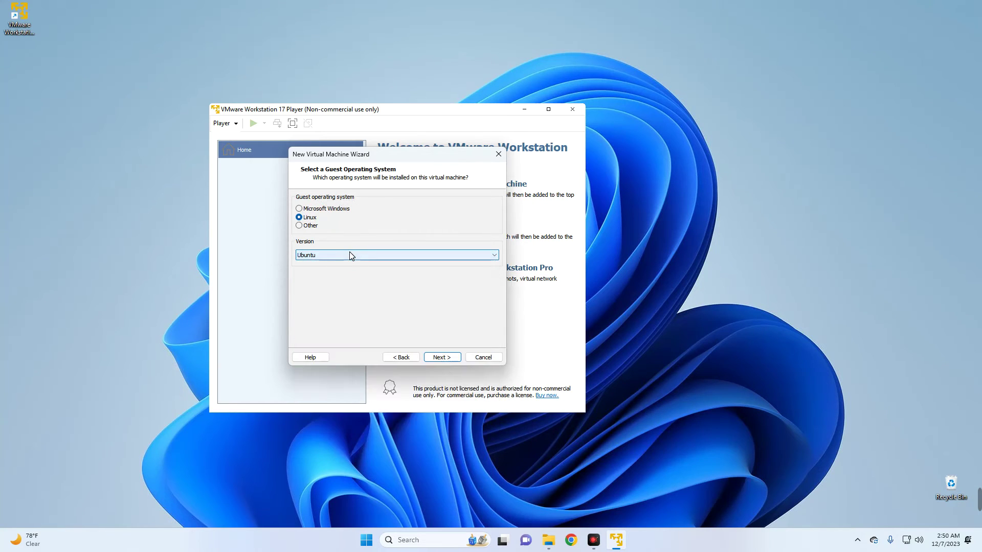
click(350, 254)
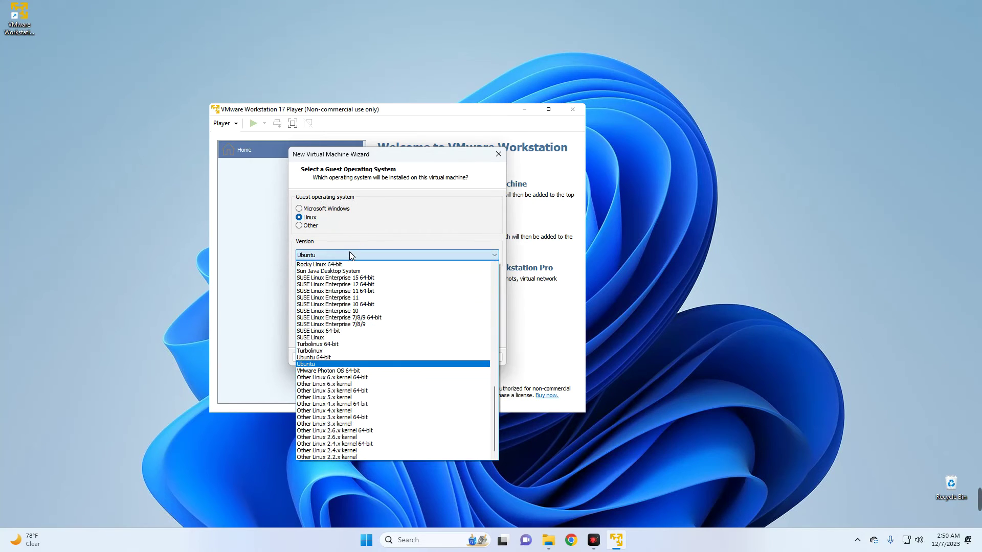
click(365, 357)
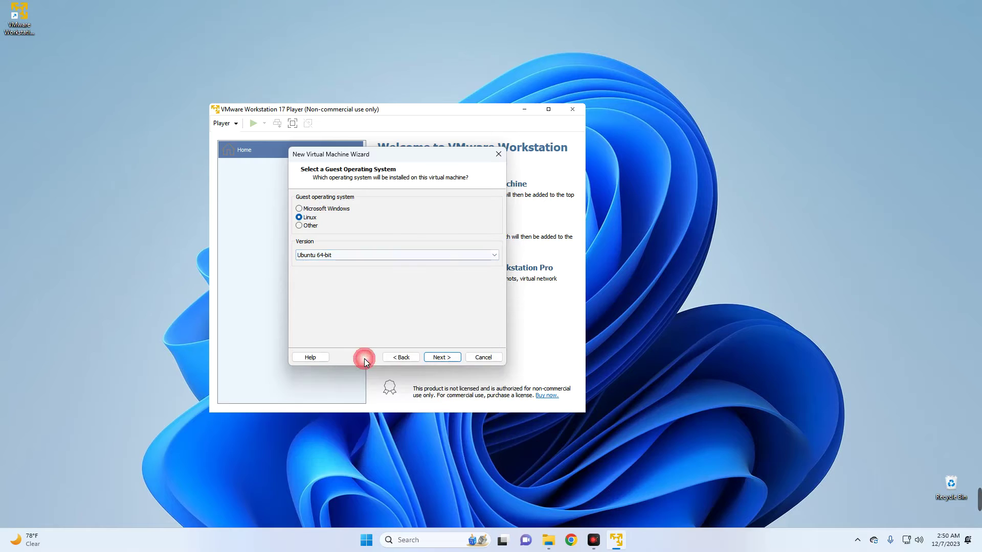
- Keep the default name and location and give it a 50 GB split disk
click(441, 357)
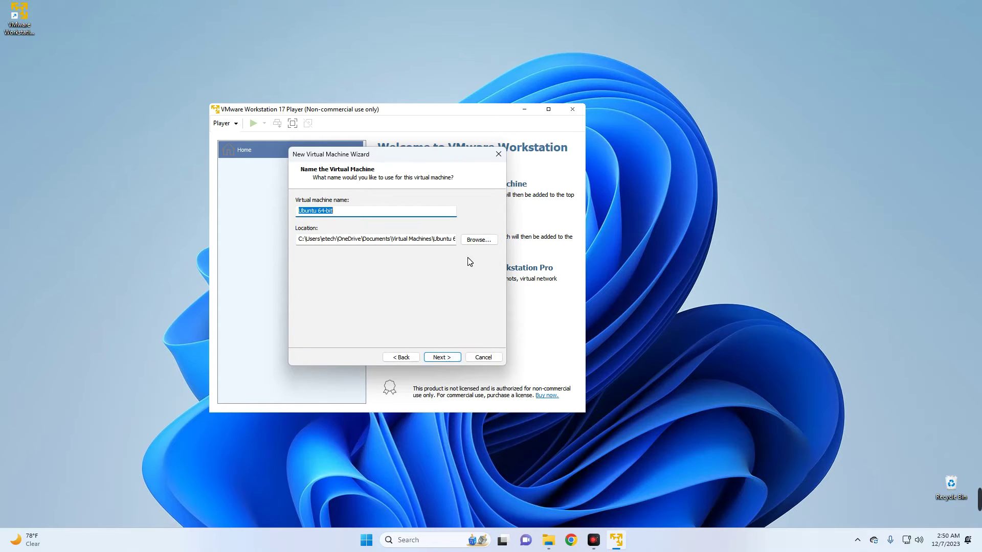
drag(352, 241, 372, 240)
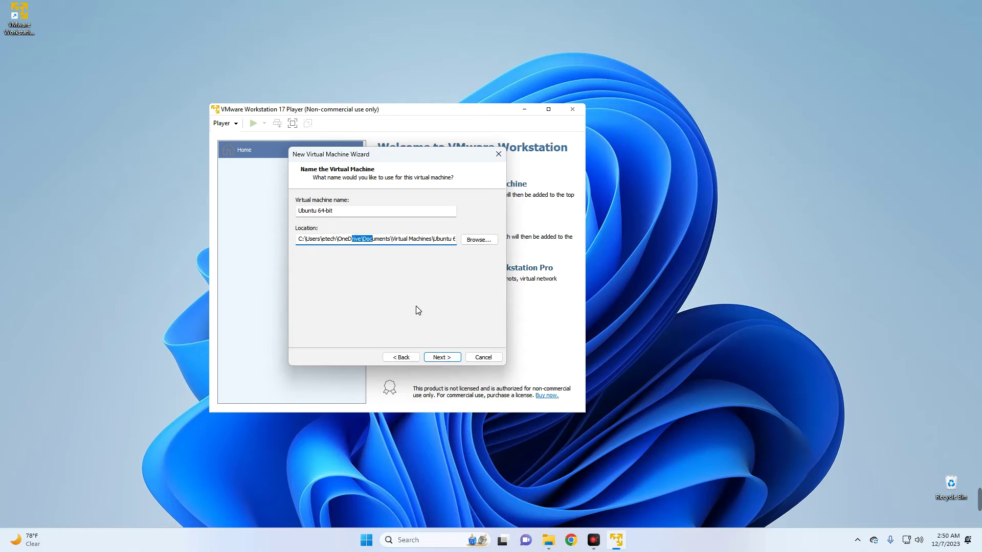
click(443, 358)
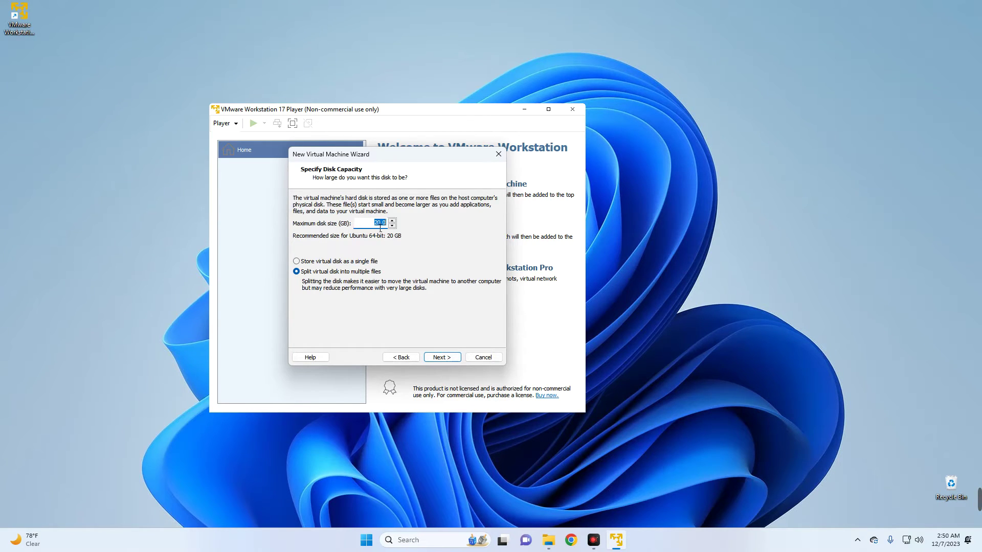
text(50)
click(443, 360)
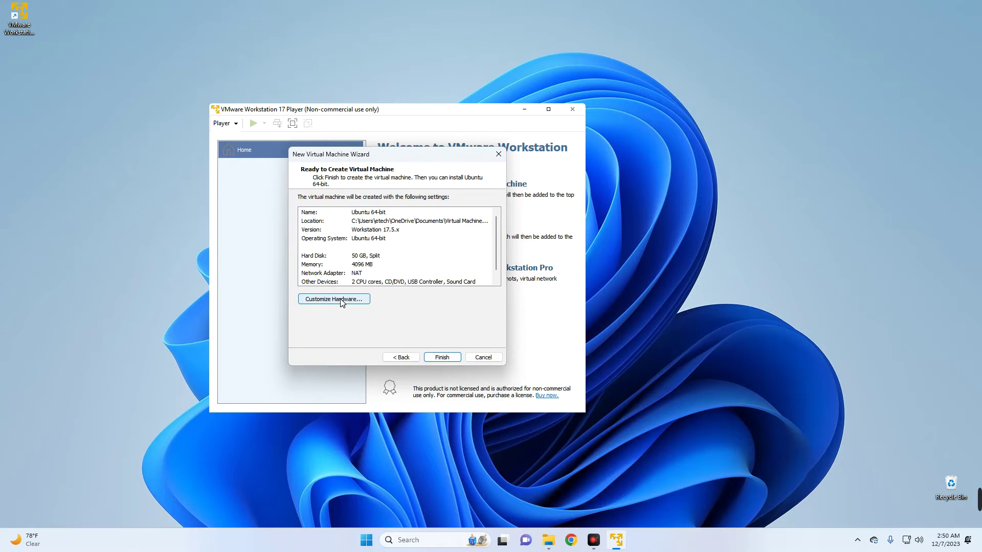
- Set the VM hardware to 6656 MB memory and 3 processor cores
click(333, 299)
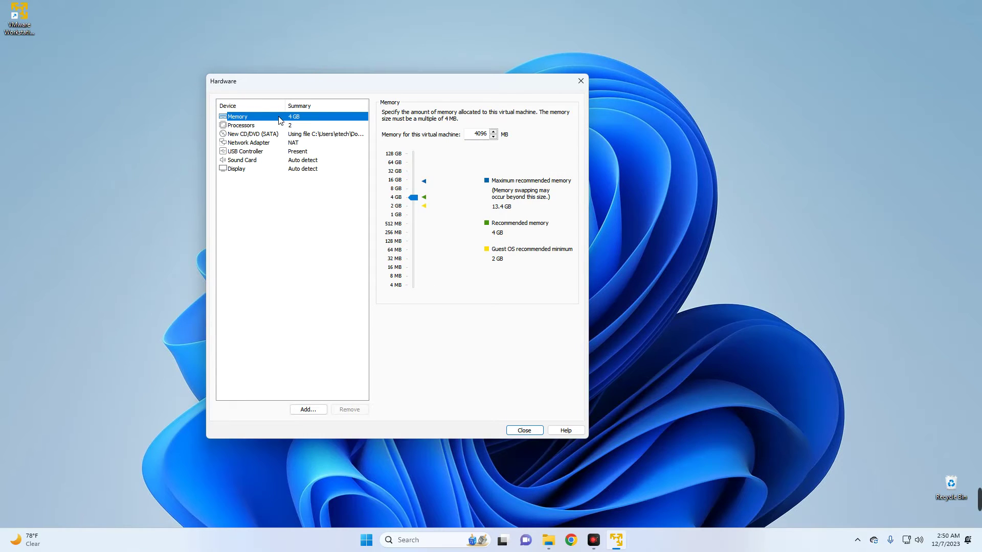
drag(413, 197, 416, 193)
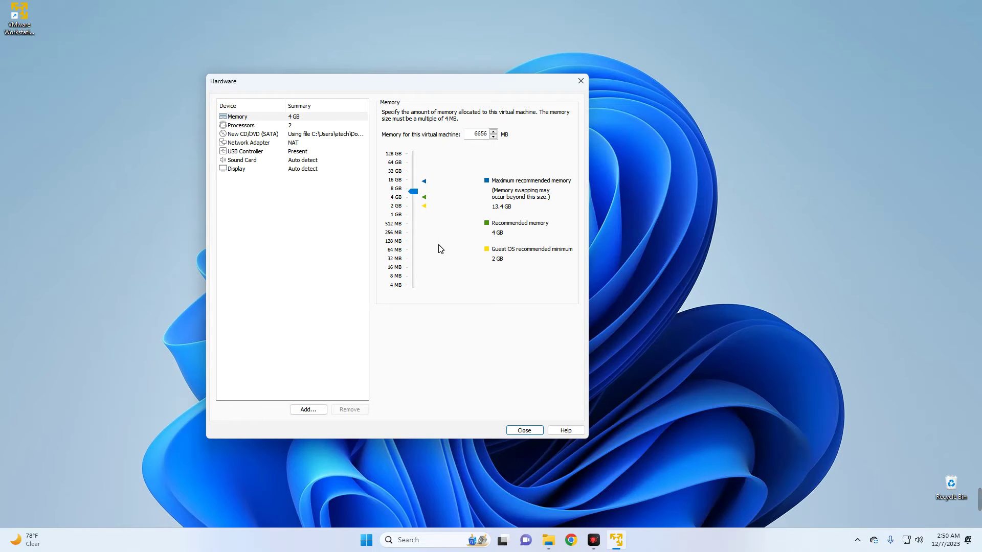
click(280, 126)
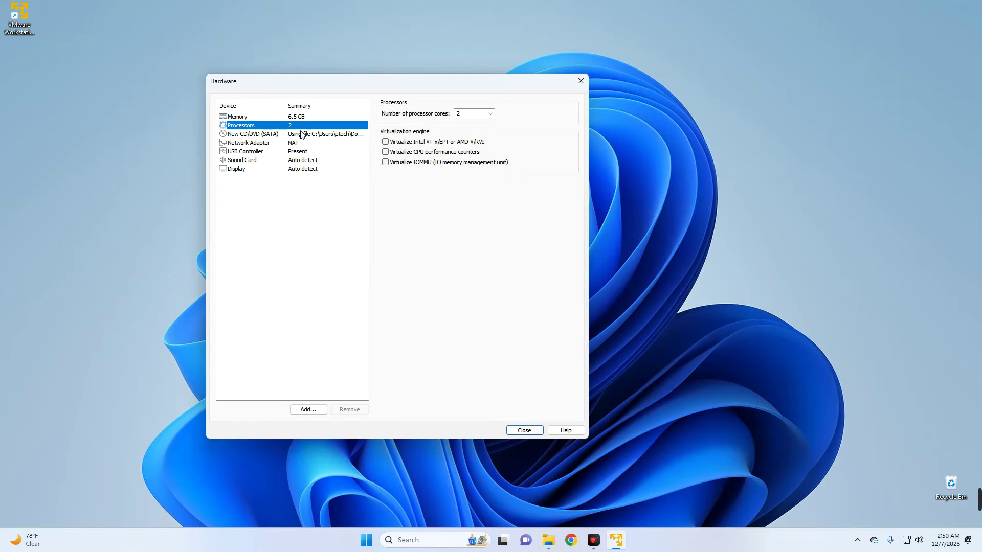
click(490, 113)
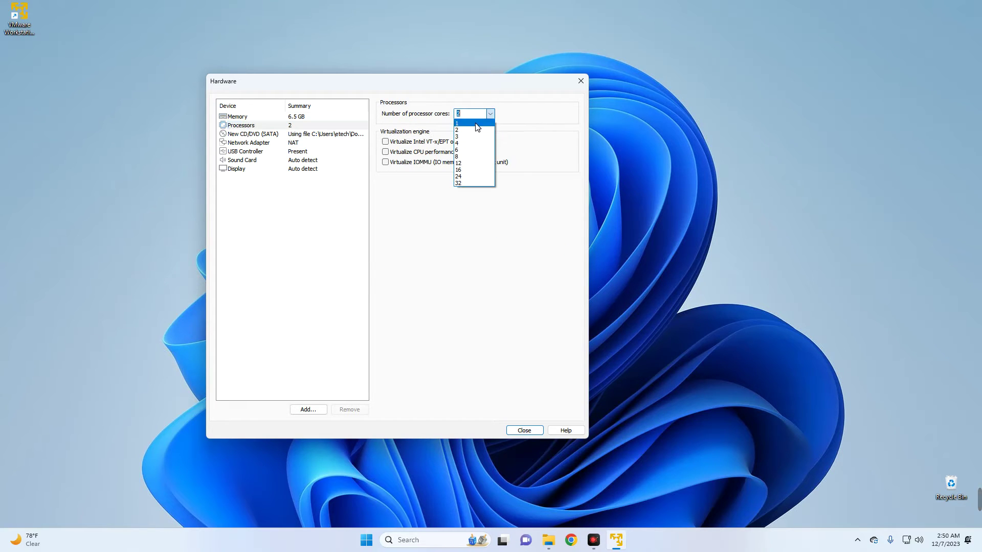
click(471, 136)
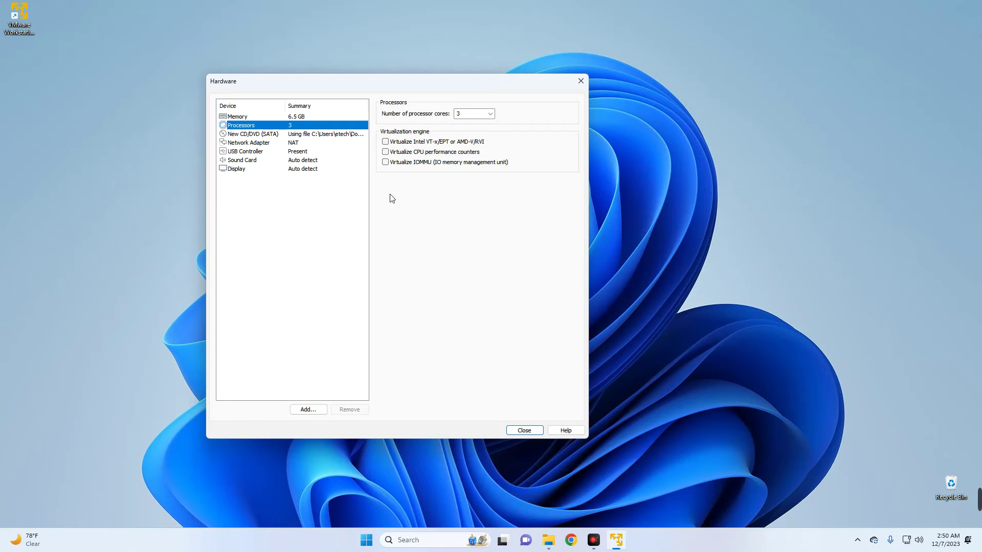
- Finish creating the virtual machine and power it on
click(520, 431)
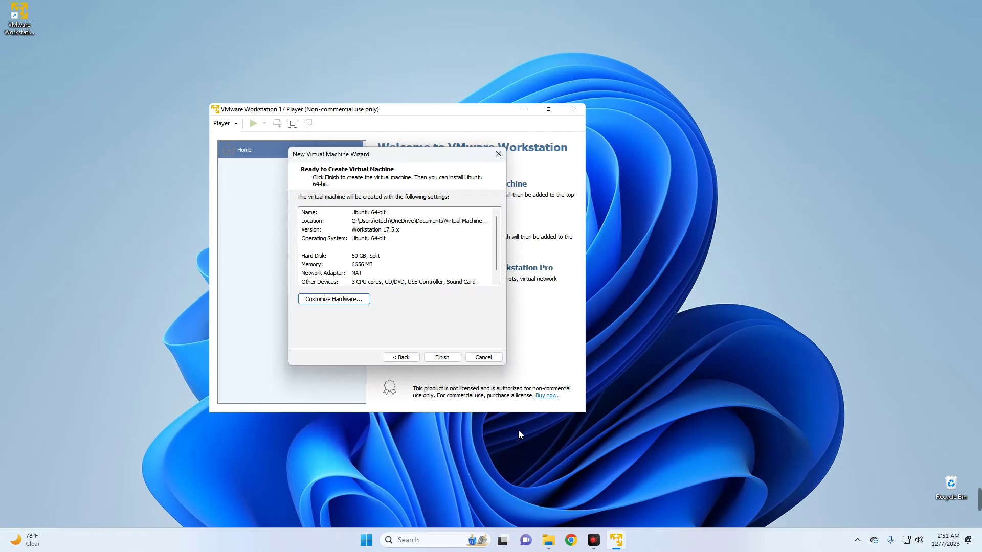
click(443, 357)
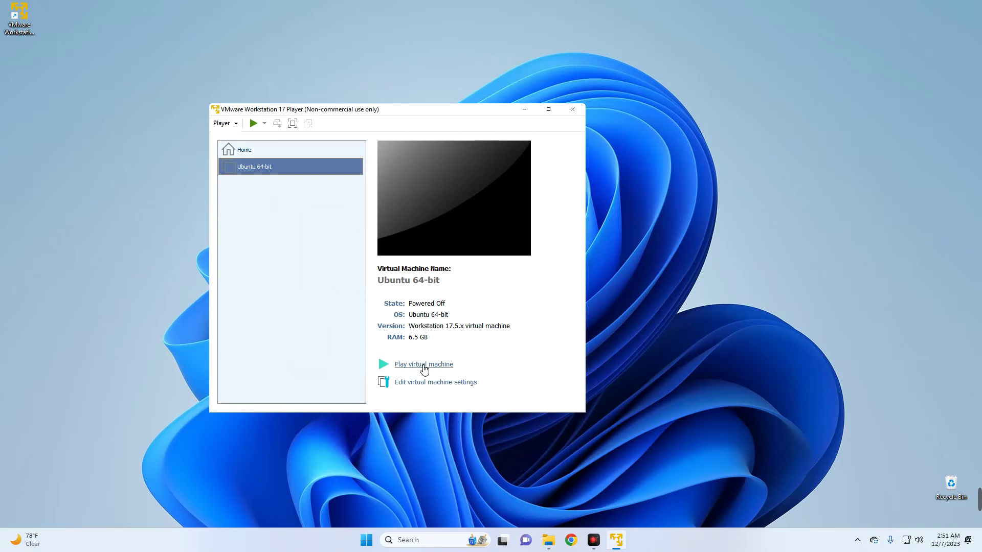
click(431, 365)
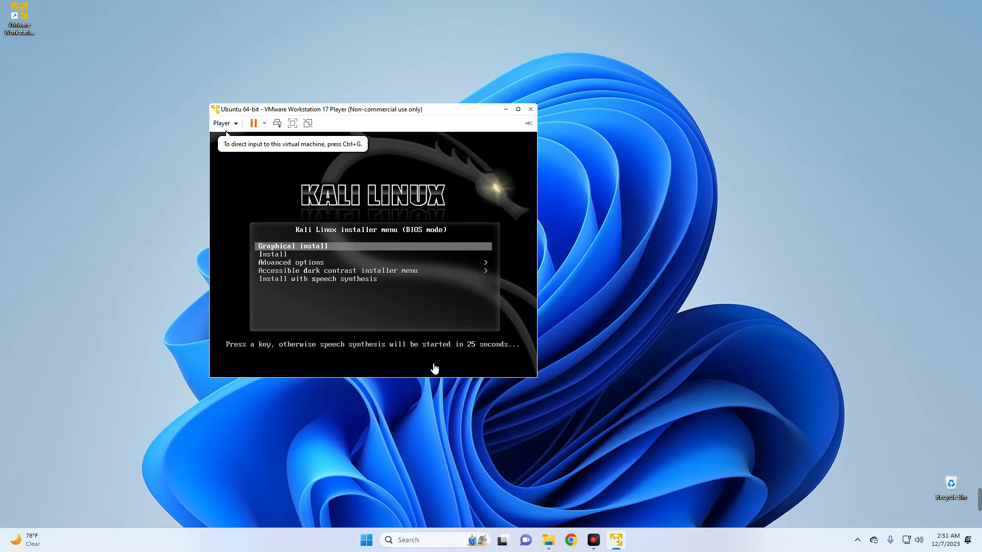
- Start Graphical install with English, United States, American English keymap, hostname kali, no domain
click(434, 368)
key(Return)
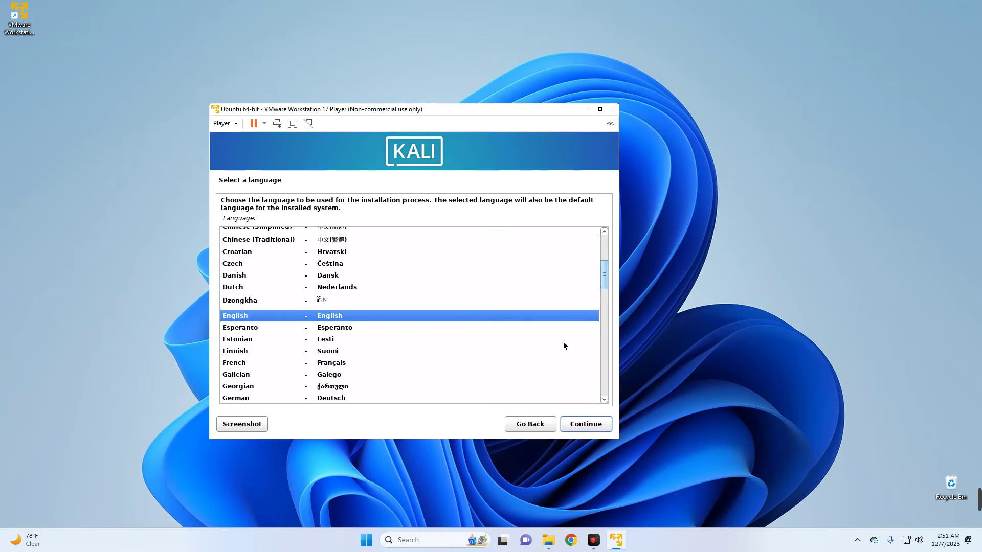
click(586, 424)
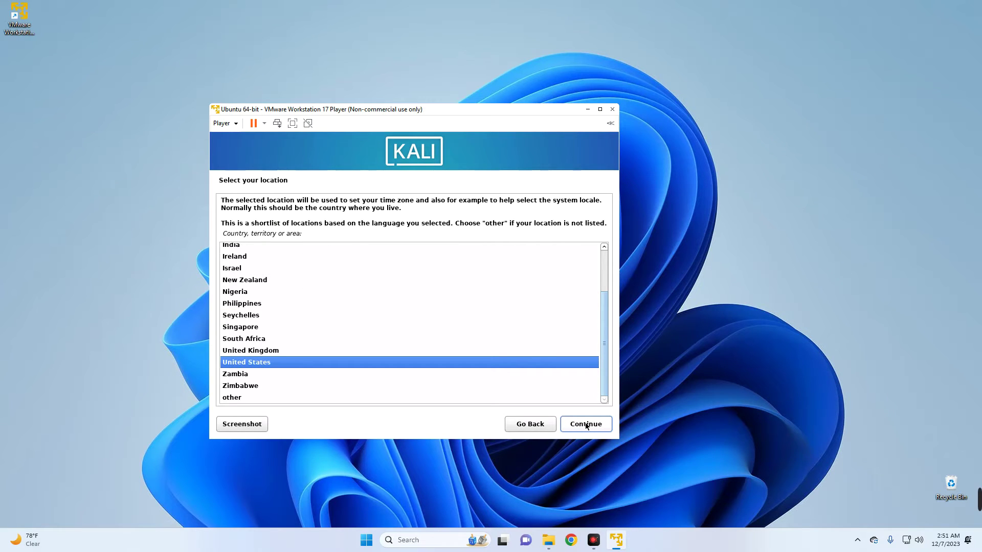
click(585, 425)
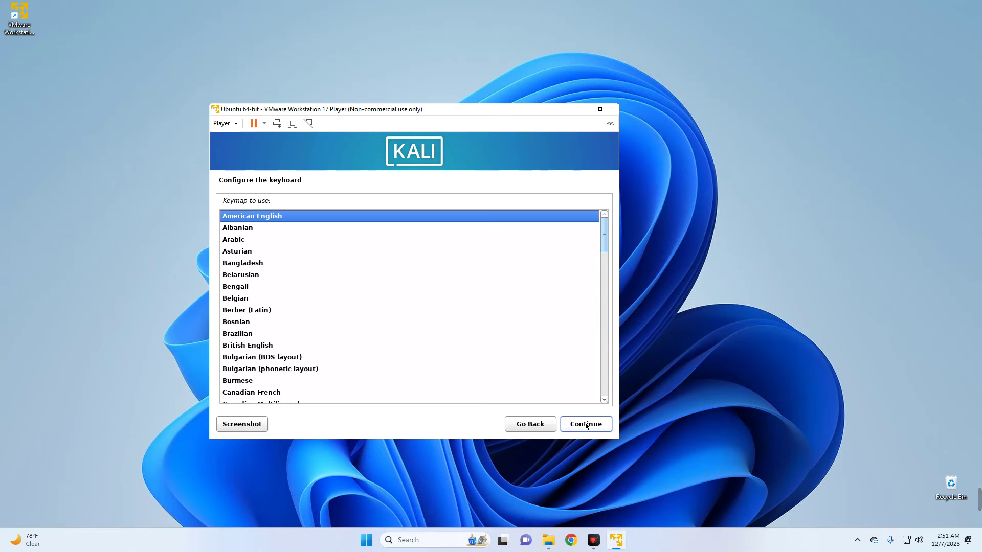
click(588, 424)
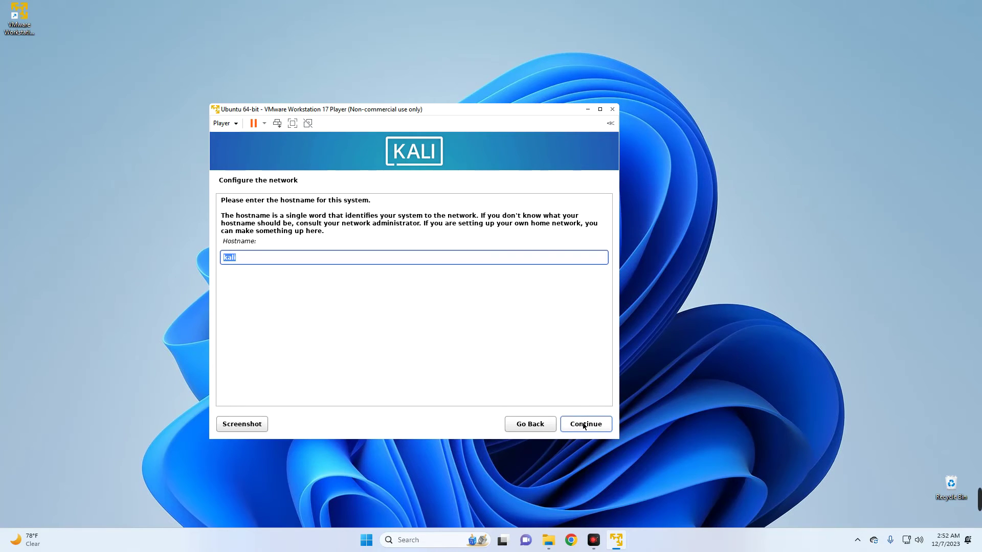
click(584, 427)
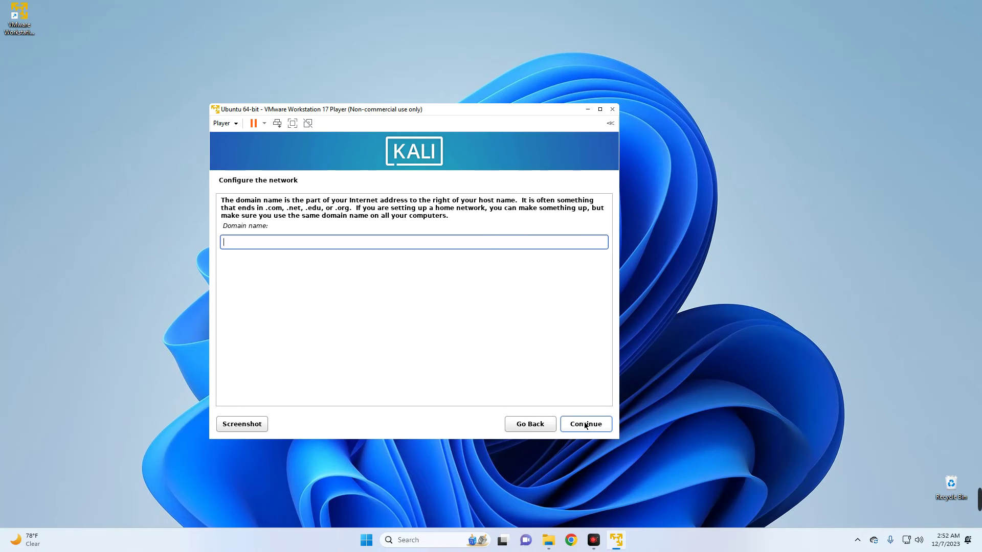
click(586, 426)
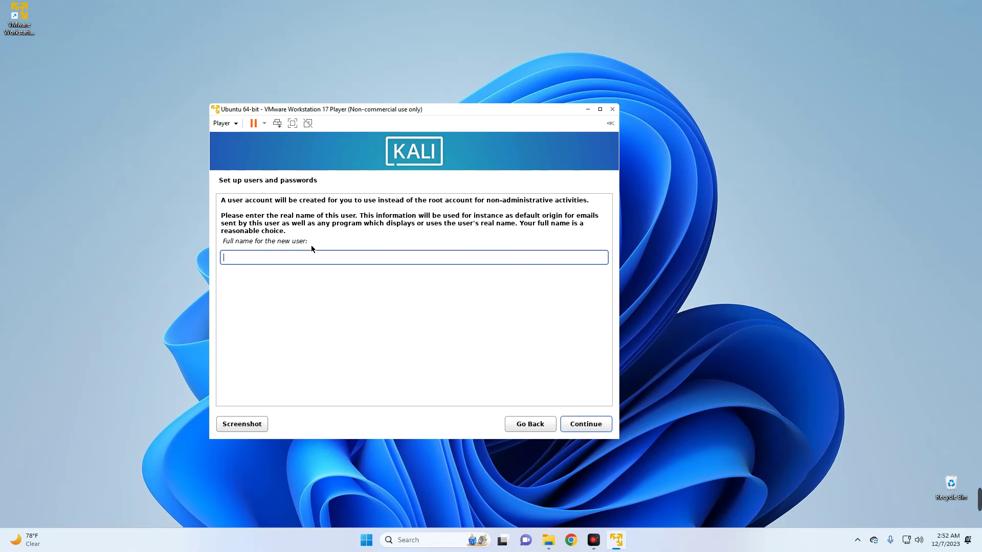
- Enter the new user's full name and username
text(Everything Tech)
click(596, 431)
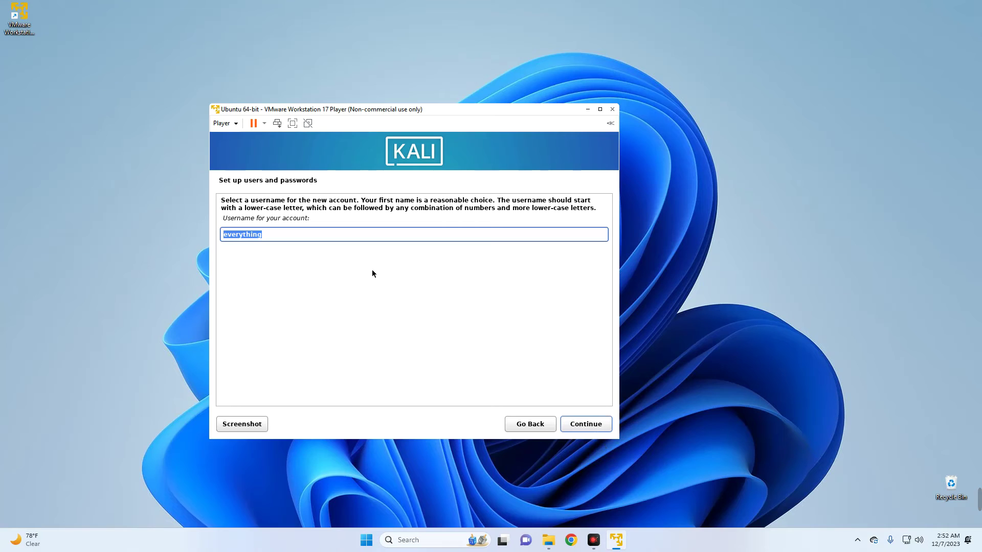
text(teema)
click(596, 425)
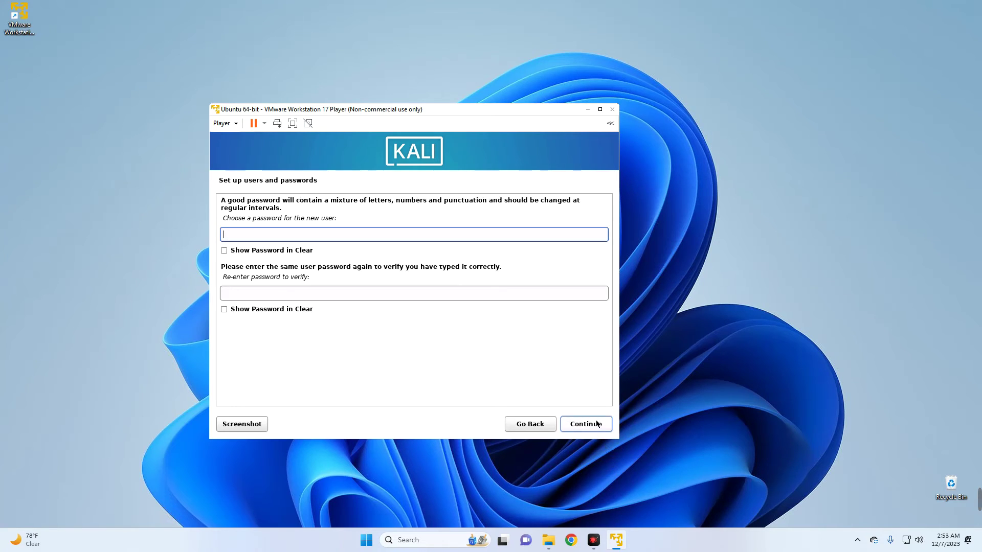
- Type the account password and its confirmation, then continue
text(kali)
click(382, 294)
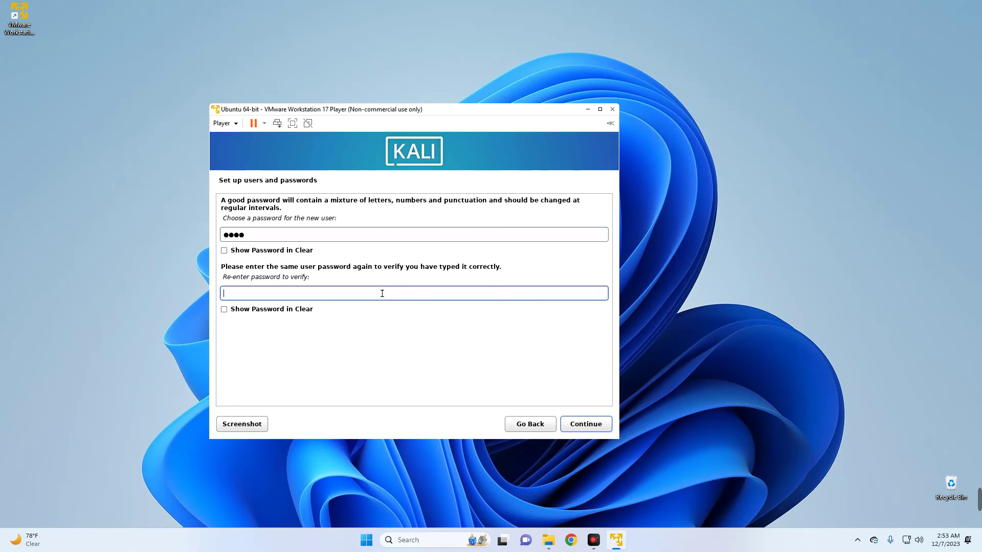
text(kali)
click(589, 425)
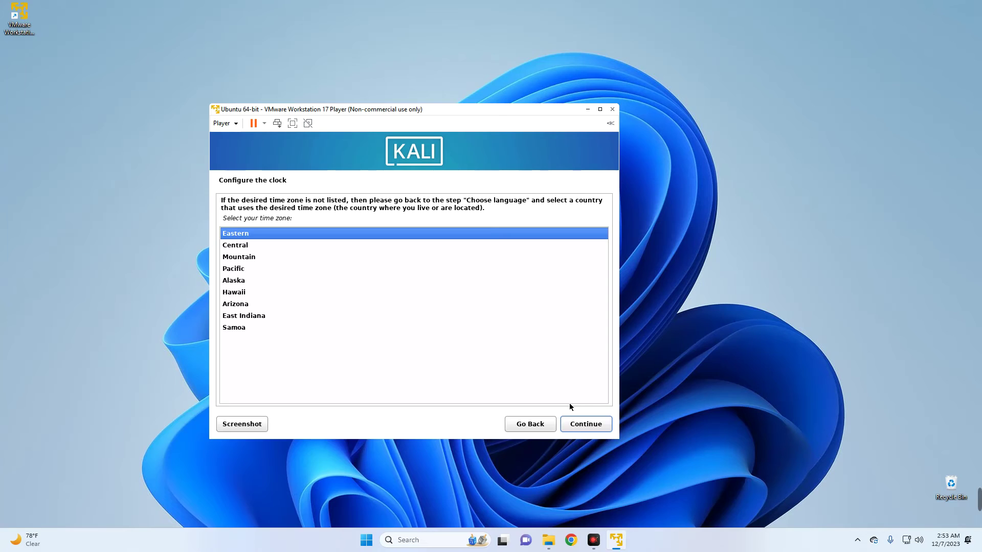
- Keep the Eastern time zone, then guided-partition the entire SCSI33 disk with all files in one partition and write the changes
click(579, 428)
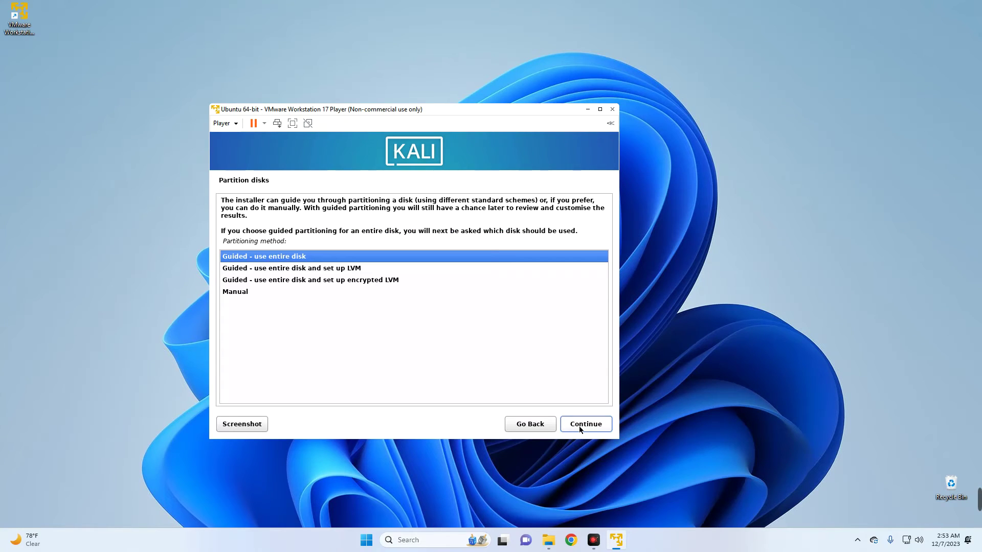
click(328, 253)
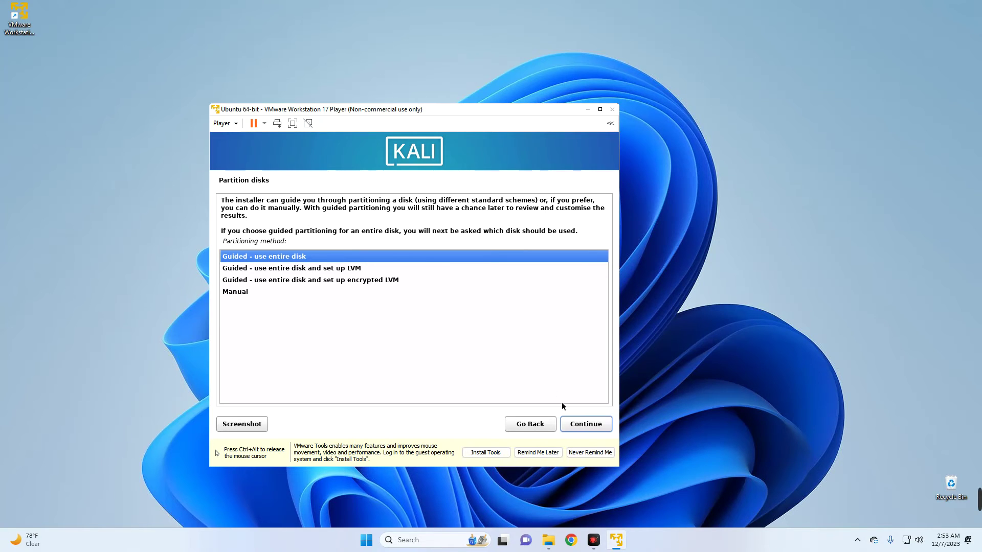
click(585, 427)
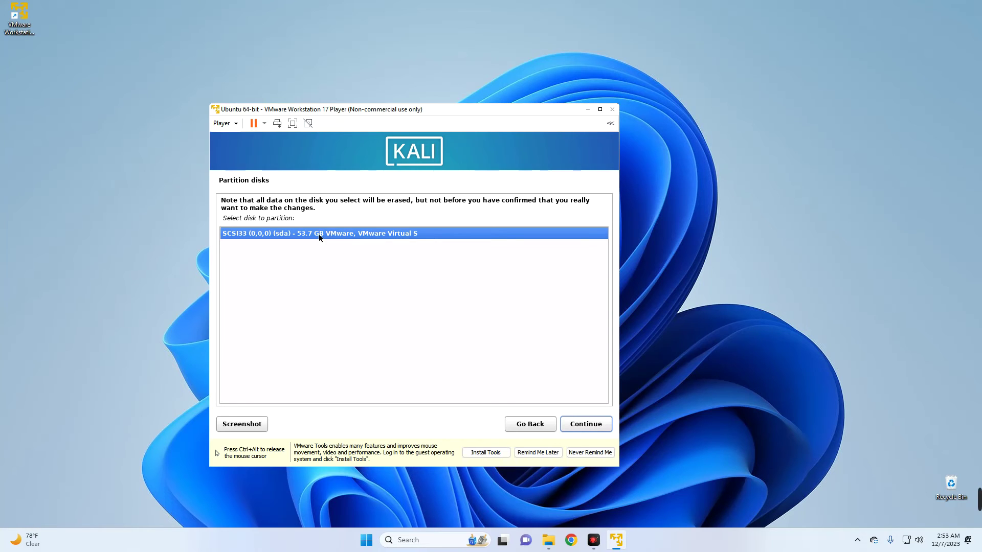
click(587, 427)
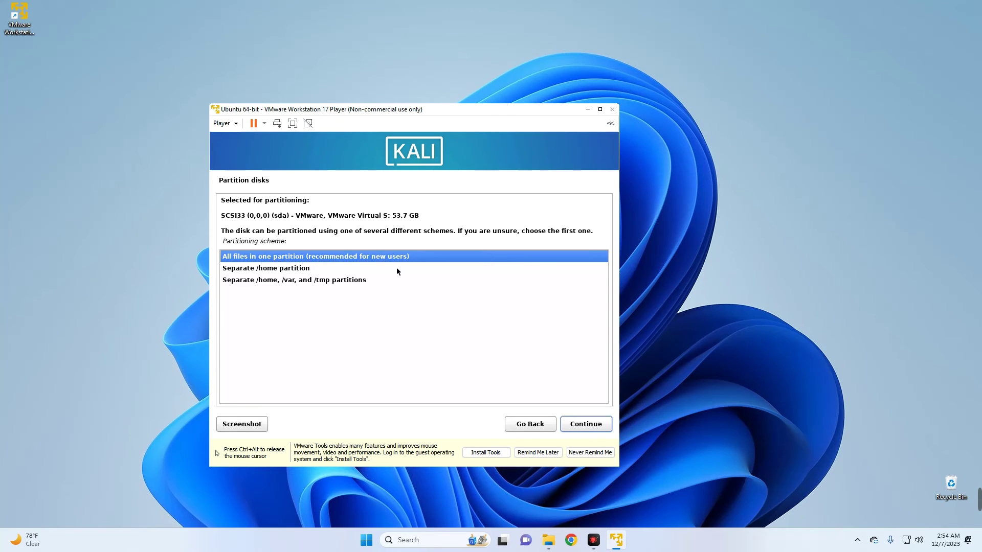
click(573, 422)
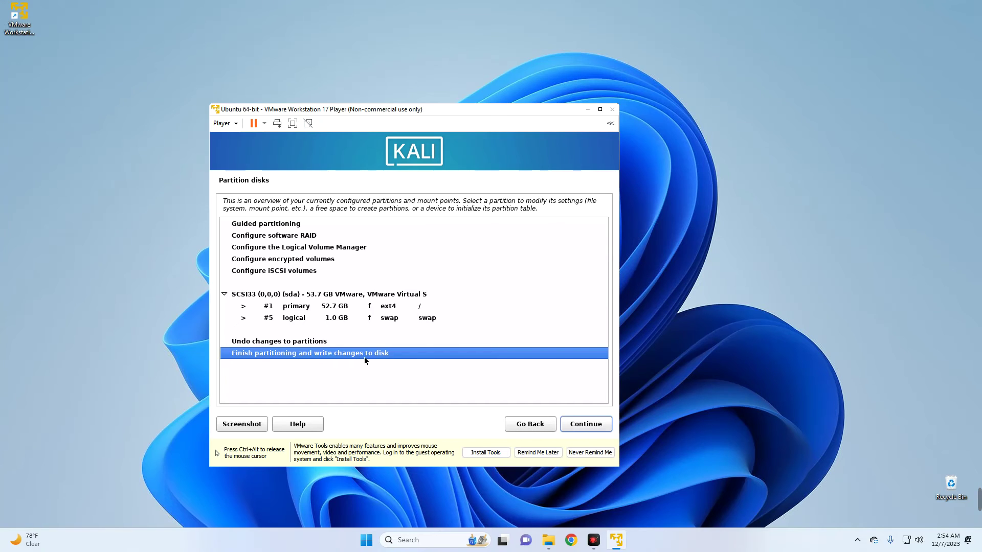
click(573, 424)
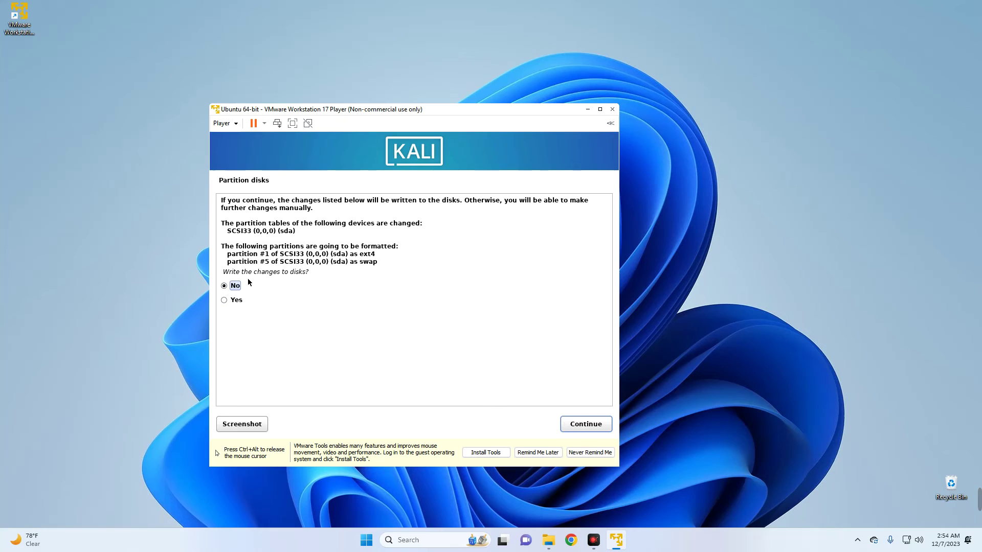
click(224, 300)
click(572, 426)
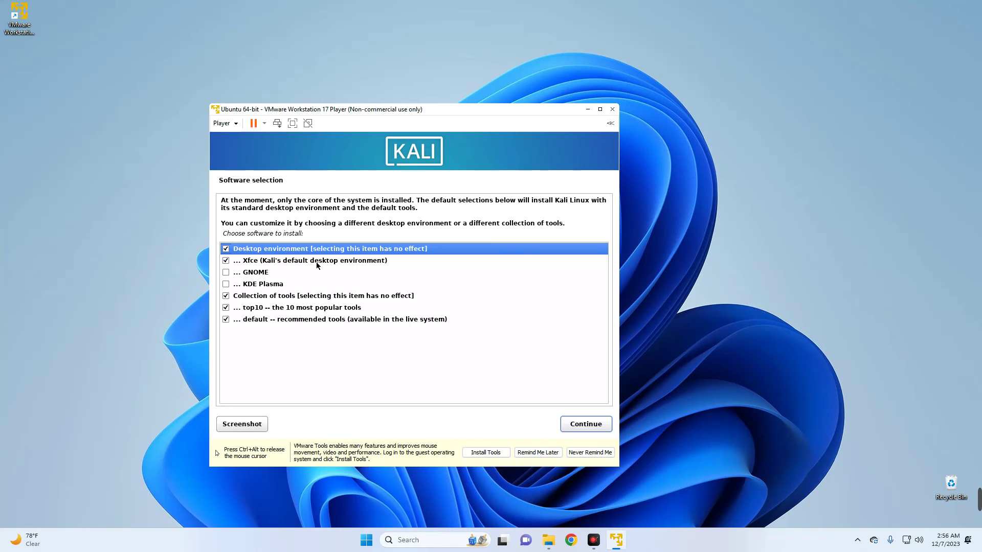
- Keep only Xfce checked, with GNOME and KDE Plasma unchecked, and install the selected software
click(261, 261)
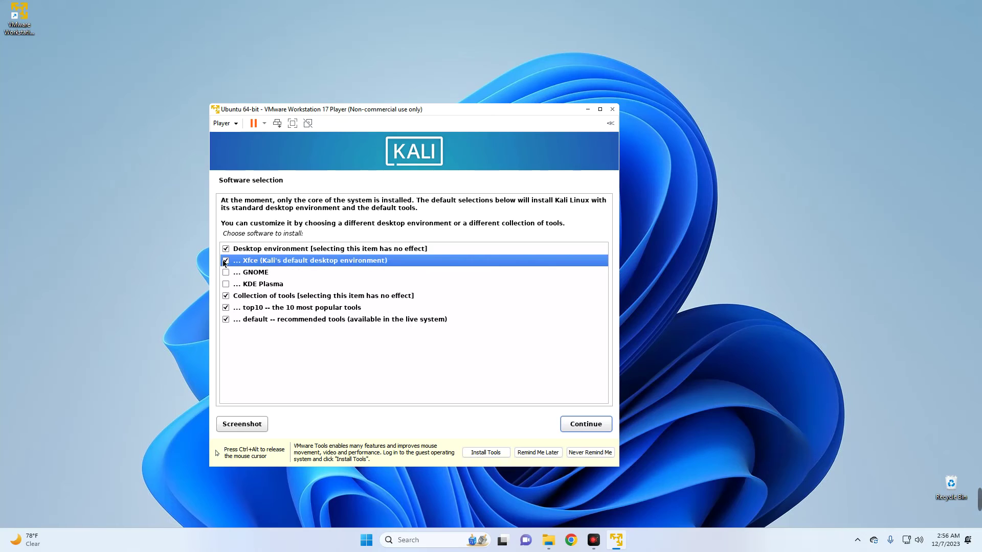
click(226, 261)
click(226, 273)
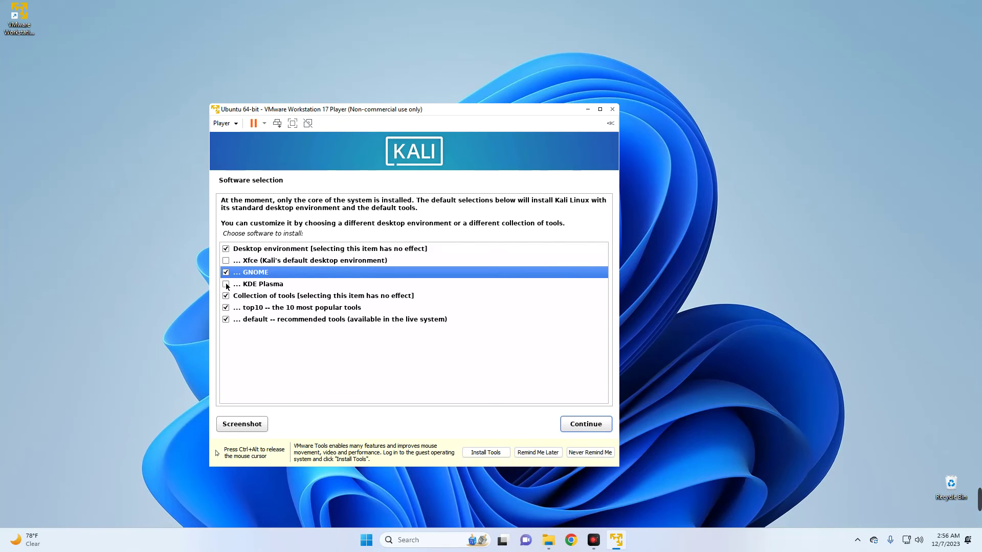
click(225, 285)
click(226, 284)
click(226, 273)
click(226, 273)
click(225, 261)
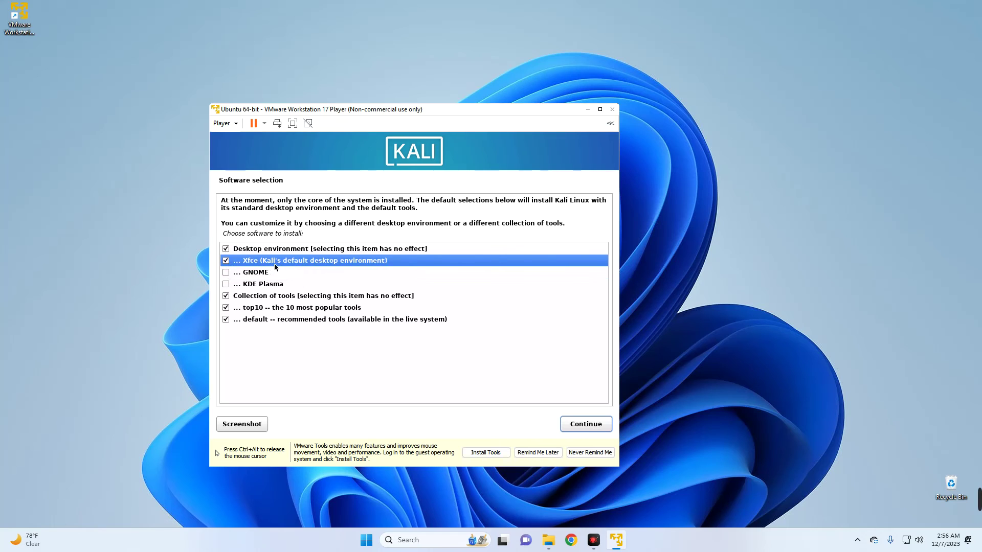
click(585, 424)
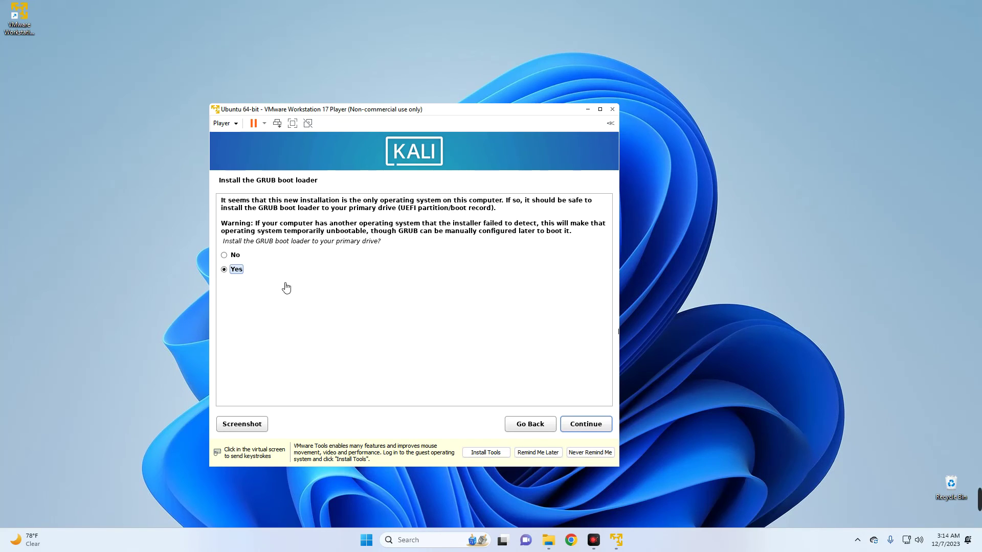
- Install the GRUB boot loader on /dev/sda and complete the installation so the VM reboots
click(577, 427)
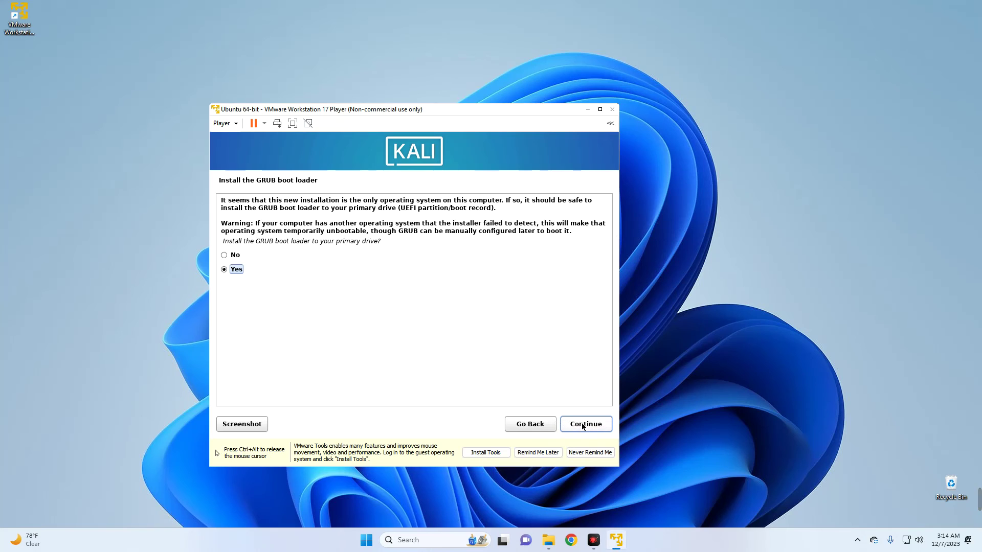
click(583, 426)
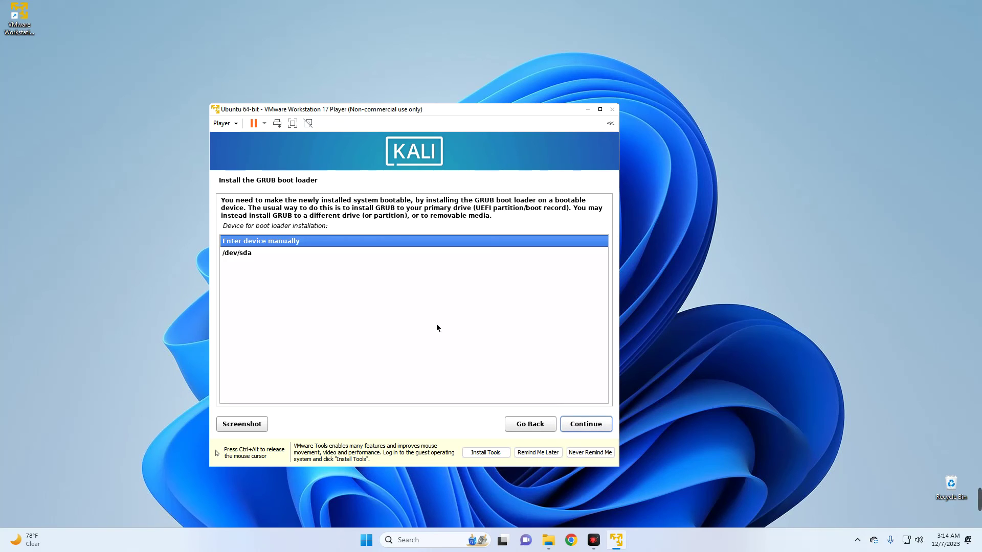
click(249, 255)
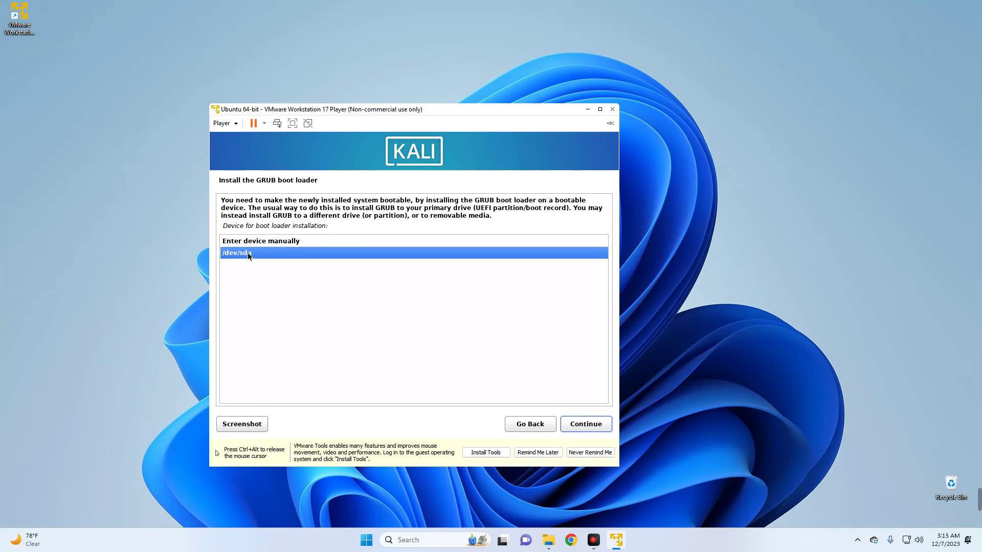
click(580, 427)
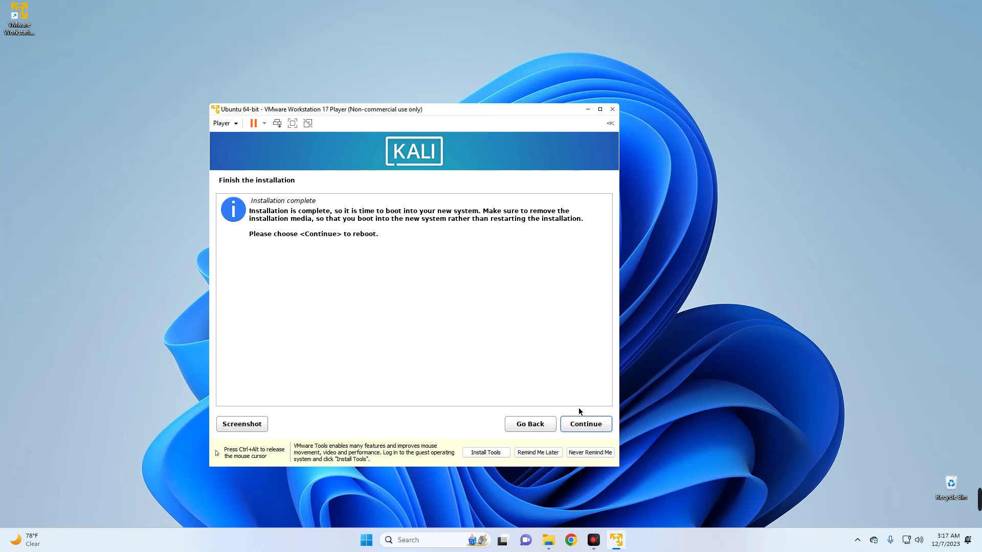
click(593, 423)
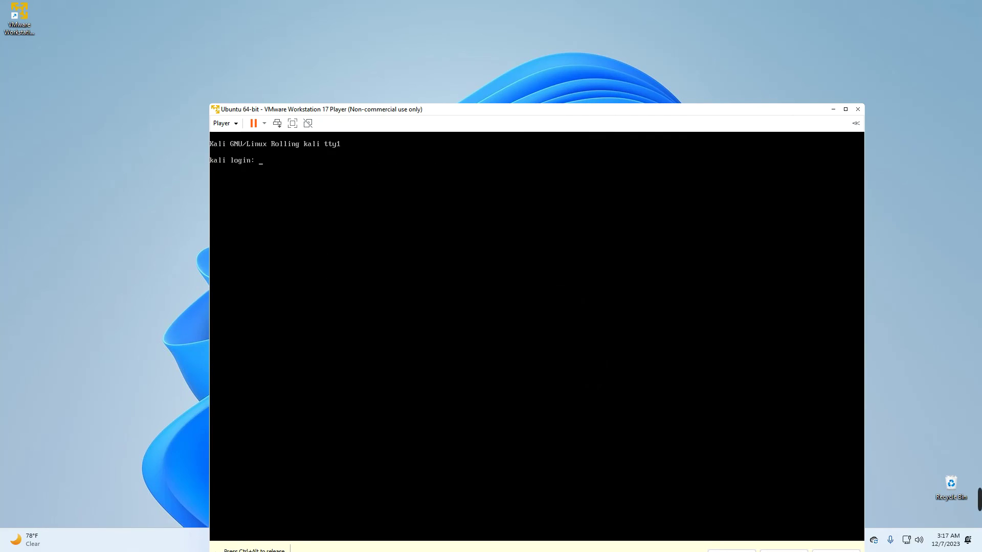
- Log in at the Kali login screen with the new user's username and password
drag(539, 116, 501, 49)
click(540, 245)
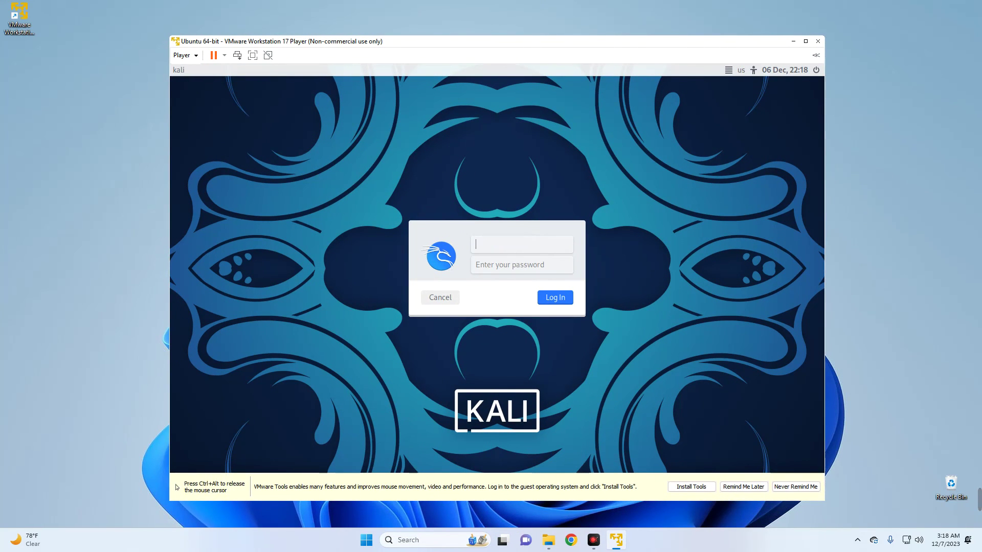
text(teema)
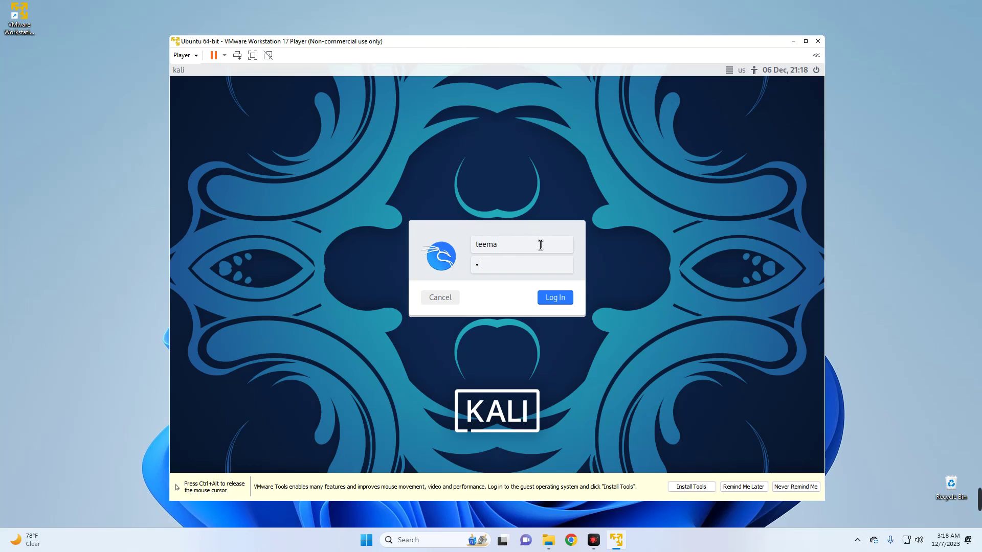
key(Return)
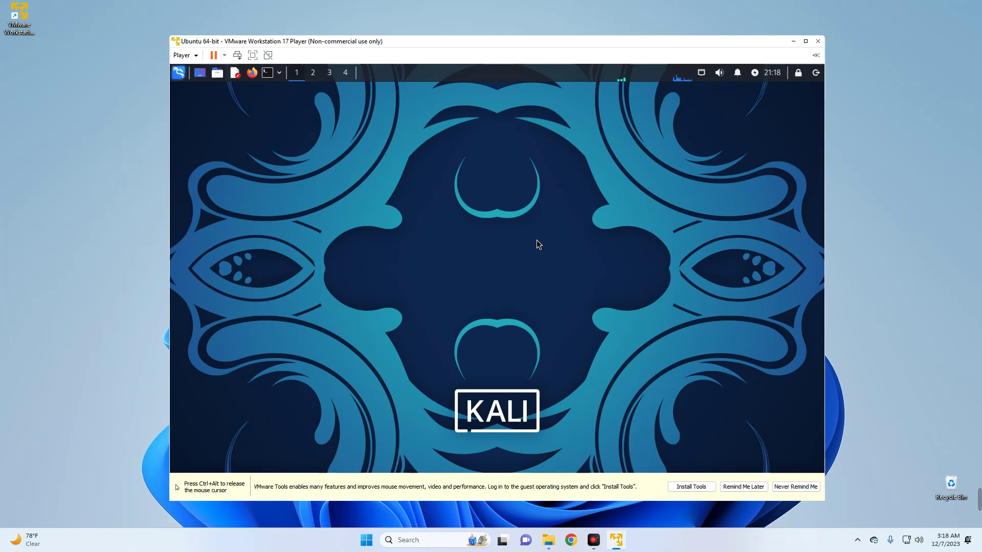